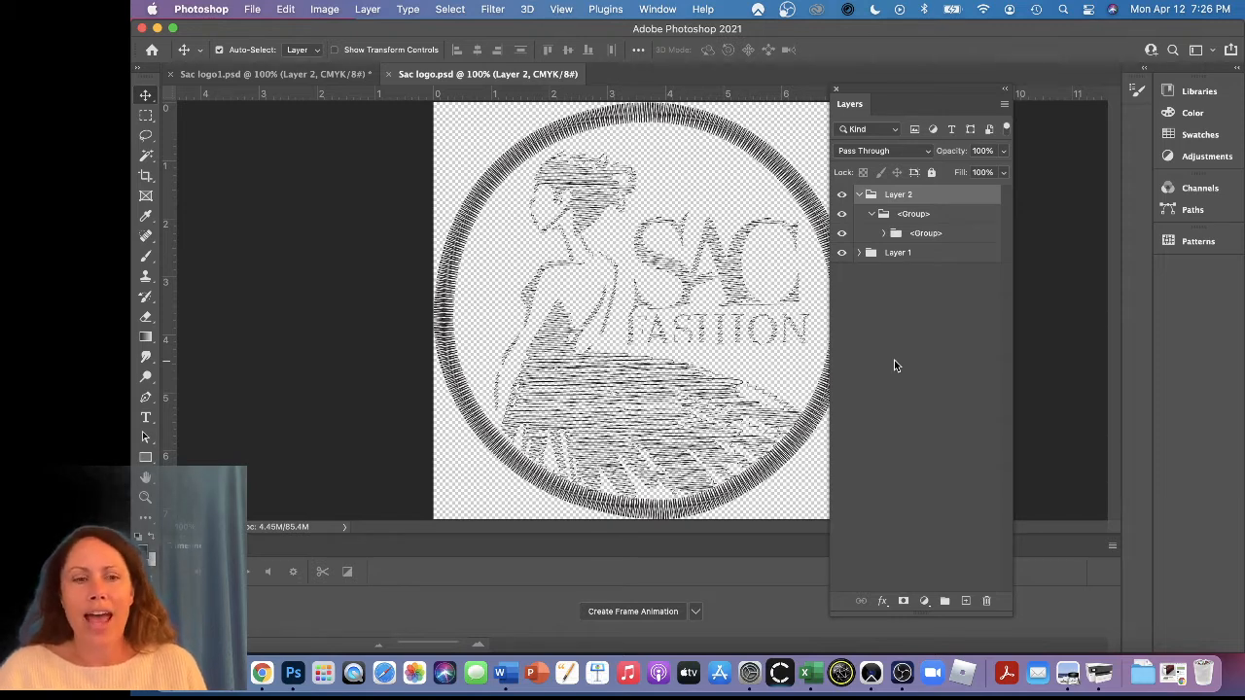
Paste the copied fabric texture from Sac logo1.psd into Sac logo.psd and place its layer beneath the Layer 1 and Layer 2 groups
{"action": "left_click", "coordinate": [208, 77]}
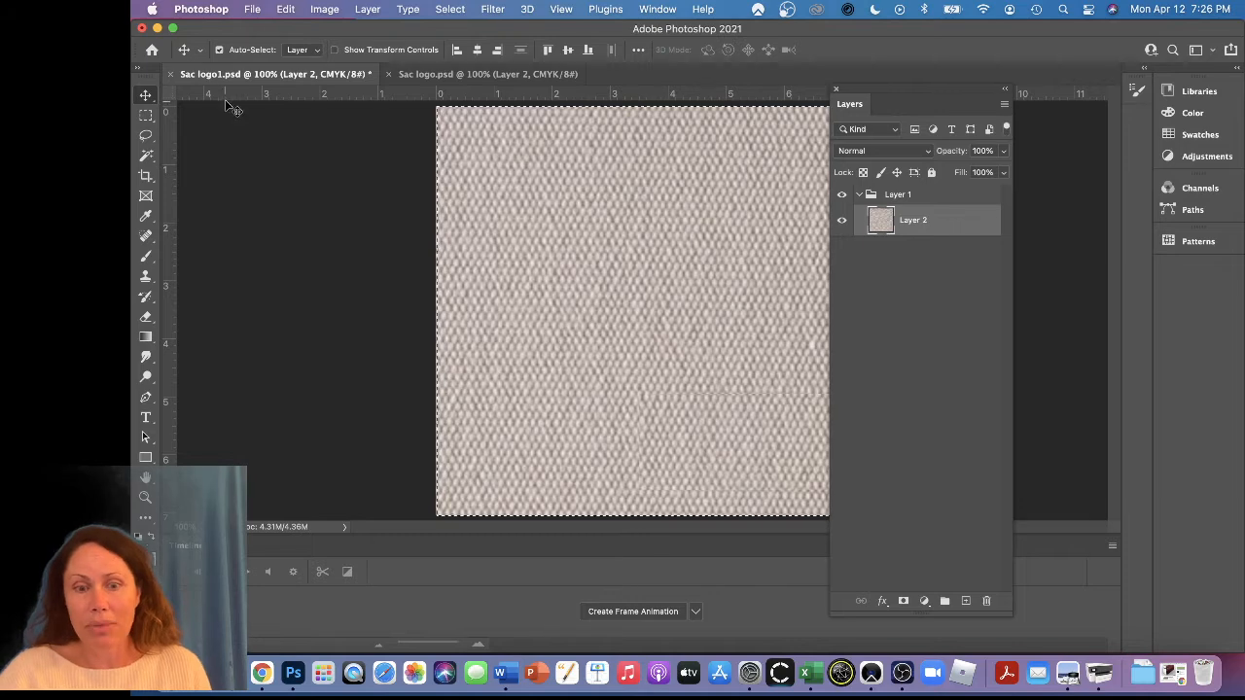
{"action": "left_click", "coordinate": [458, 76]}
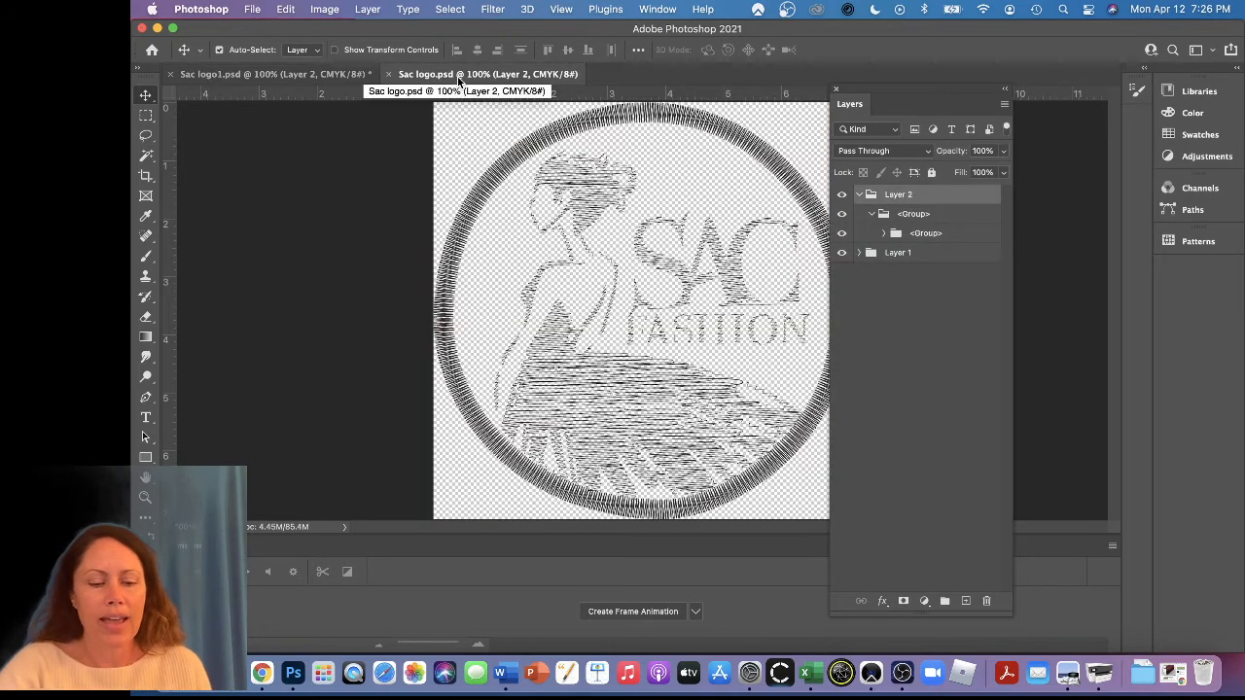
{"action": "key", "text": "super+v"}
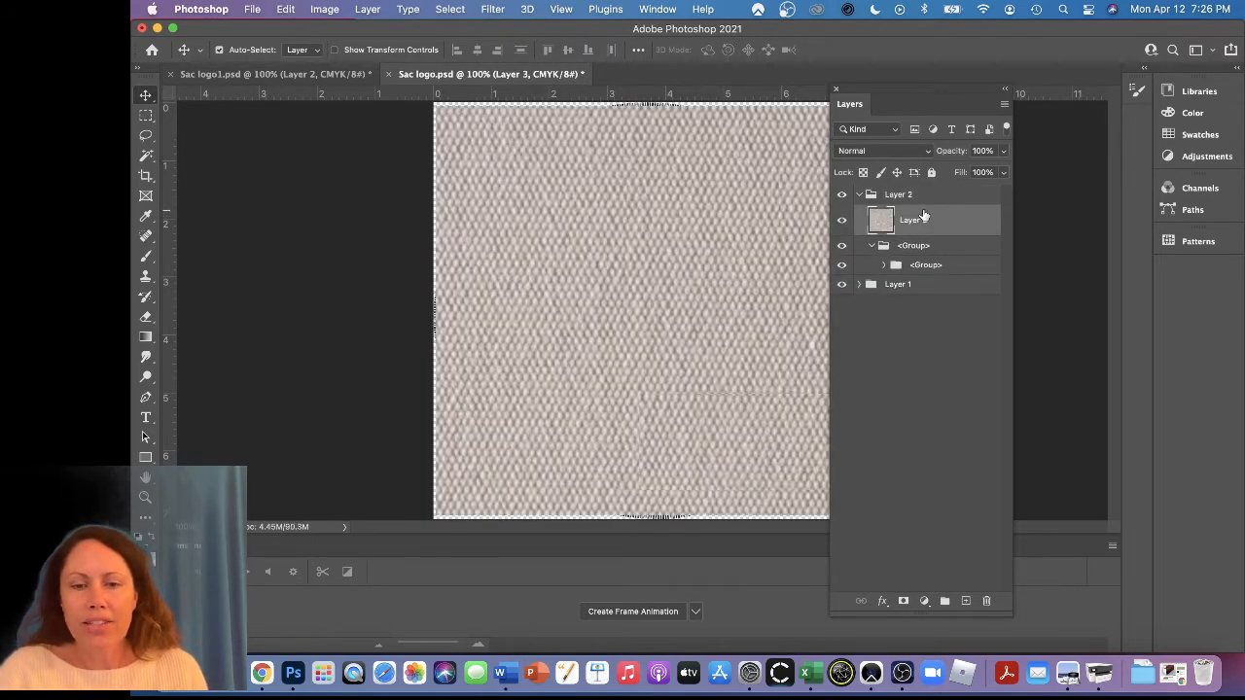
{"action": "left_click_drag", "start_coordinate": [924, 216], "coordinate": [930, 305]}
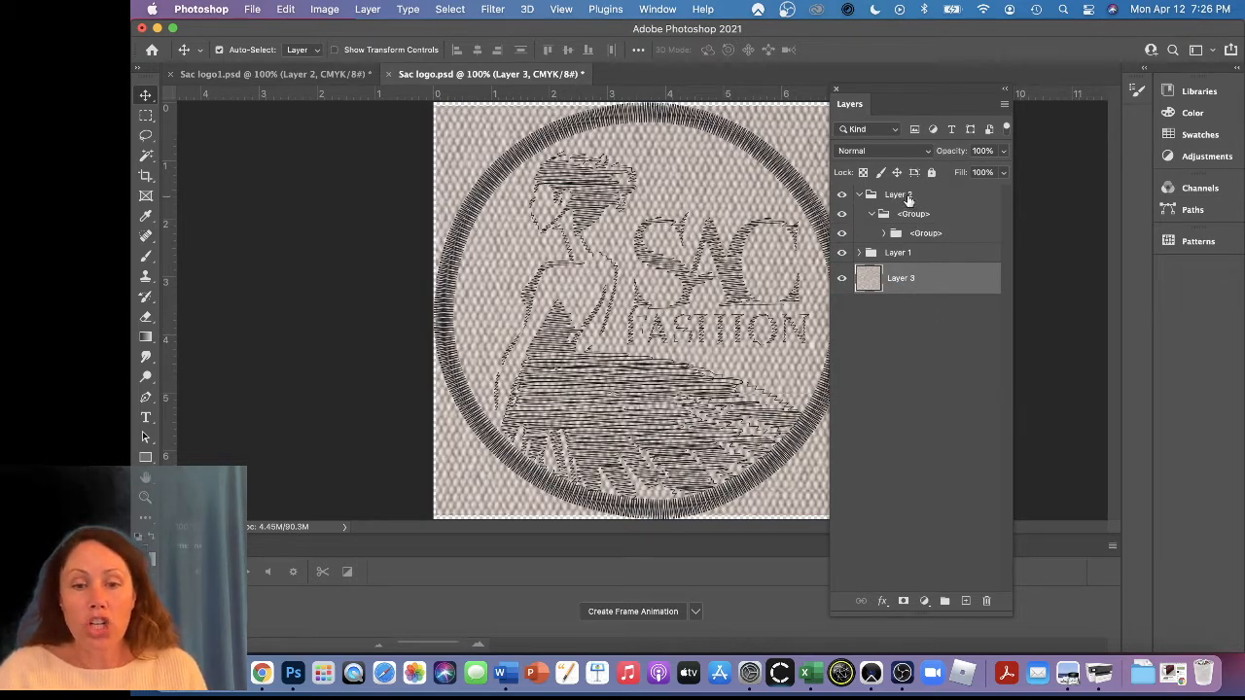
Toggle the Layer 1 group's visibility off and on, and hide the fabric texture layer beneath the logo
{"action": "left_click", "coordinate": [842, 254]}
{"action": "left_click", "coordinate": [842, 254]}
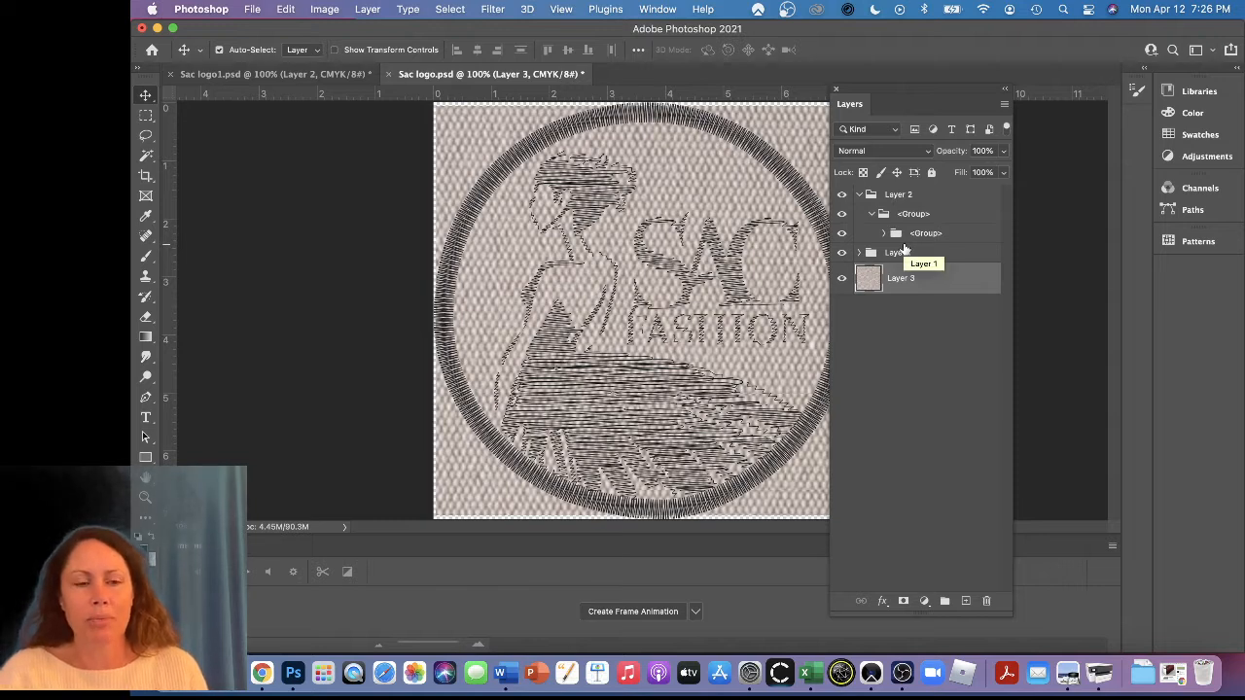
{"action": "left_click", "coordinate": [841, 280]}
Merge the Layer 2 group and the Layer 1 group each into a single layer
{"action": "left_click", "coordinate": [893, 194]}
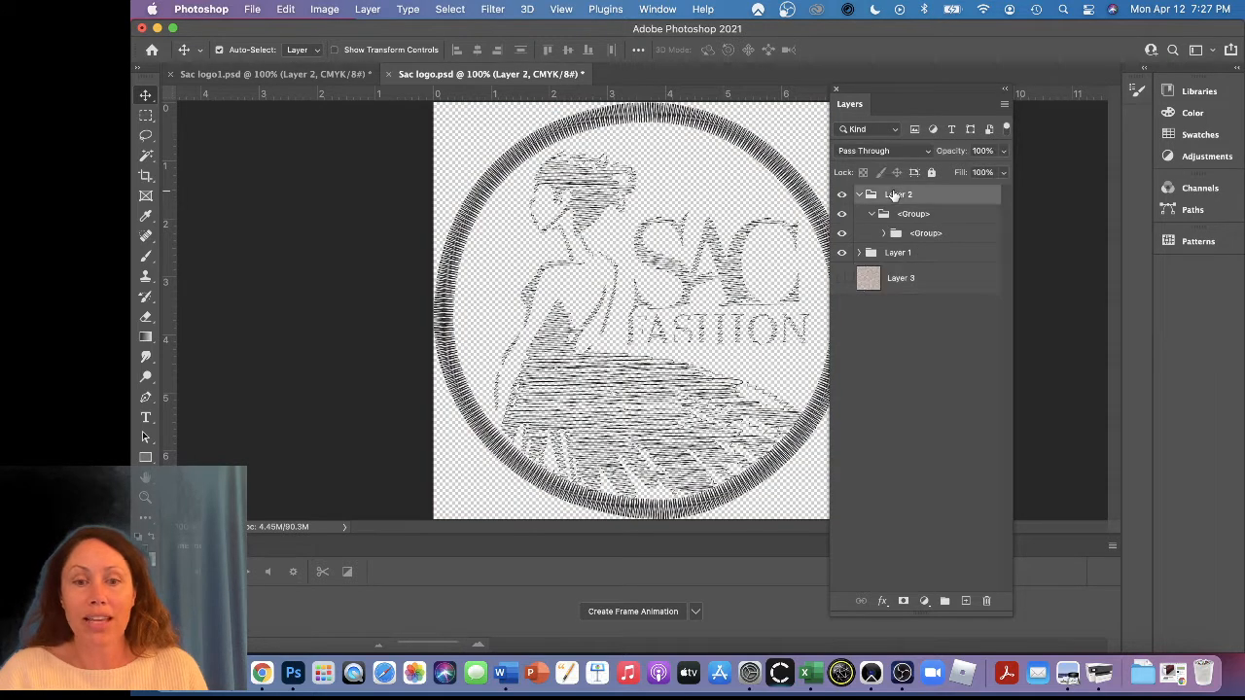
{"action": "right_click", "coordinate": [893, 195]}
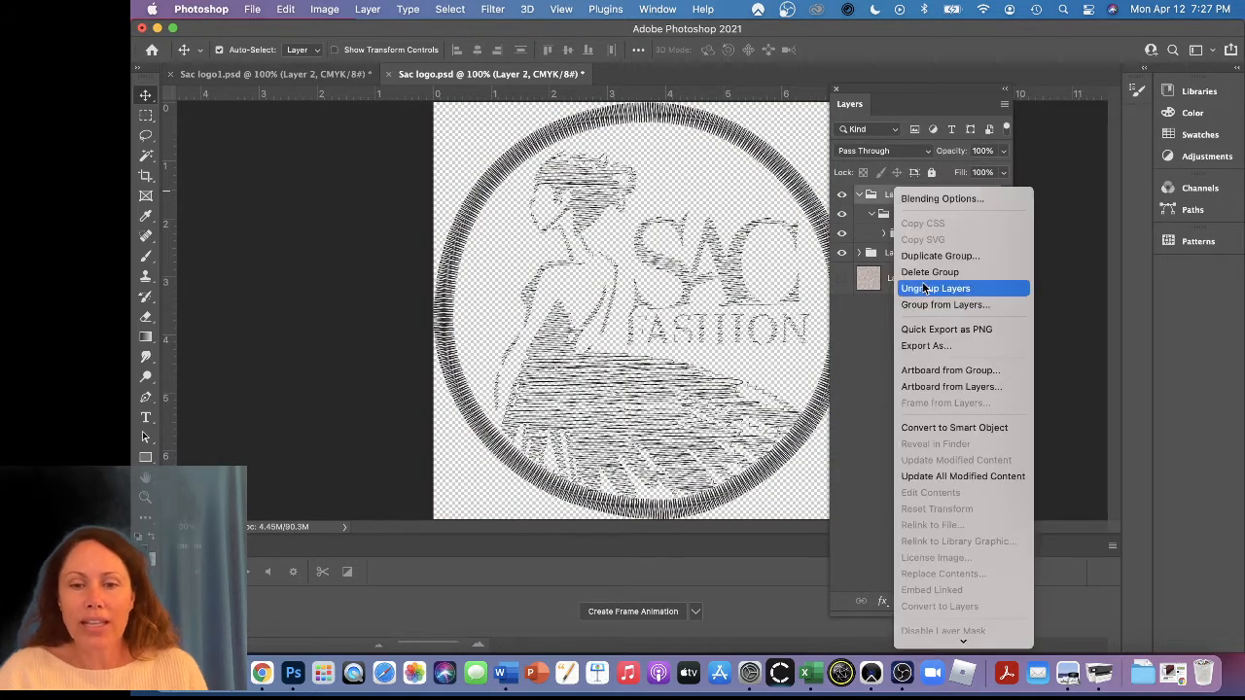
{"action": "scroll", "coordinate": [953, 389], "scroll_direction": "down", "scroll_amount": 5}
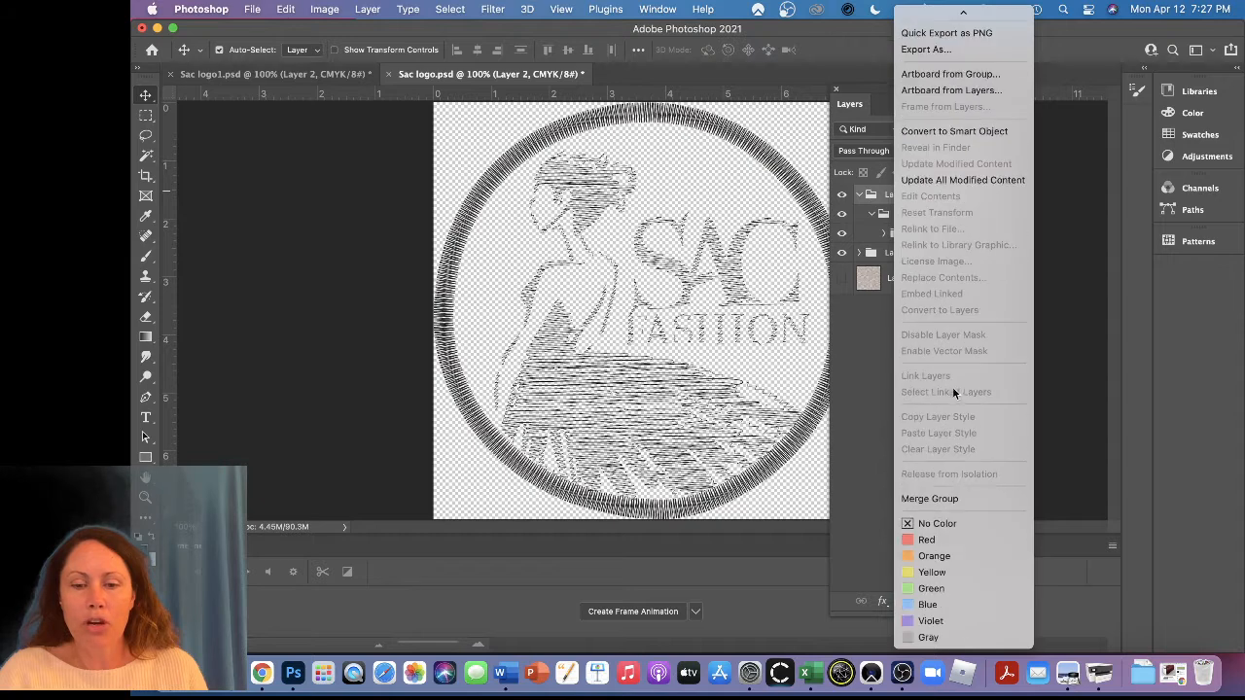
{"action": "left_click", "coordinate": [956, 501]}
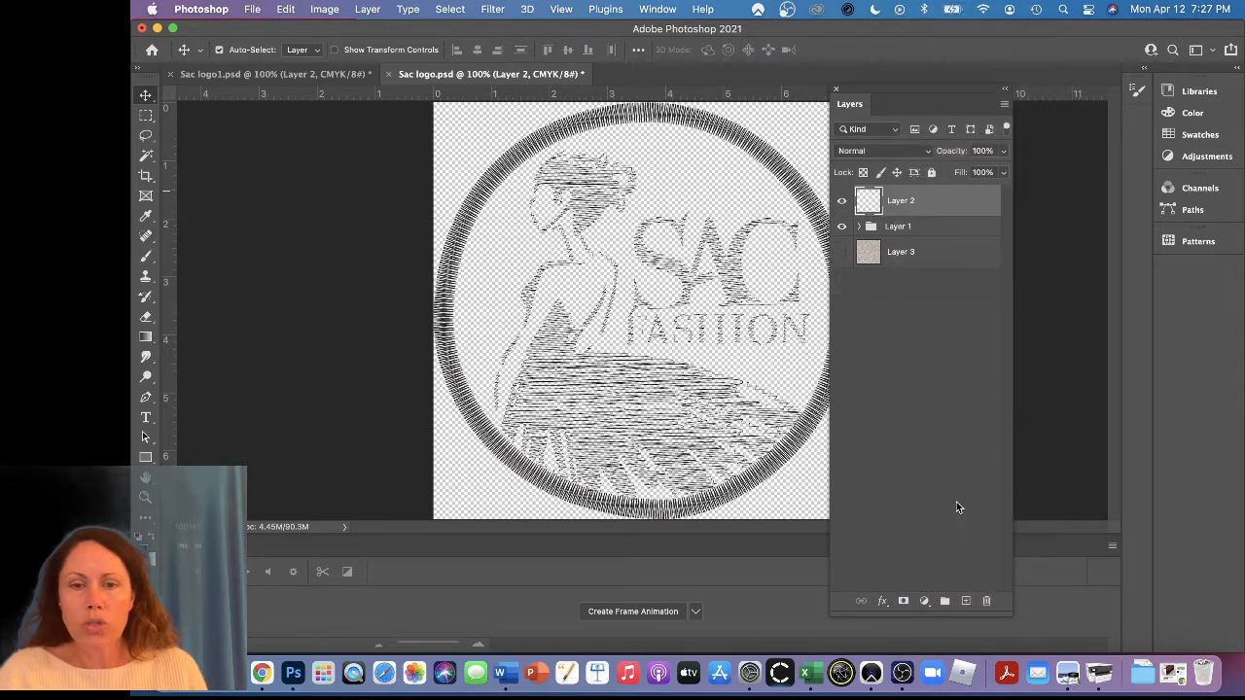
{"action": "right_click", "coordinate": [890, 229]}
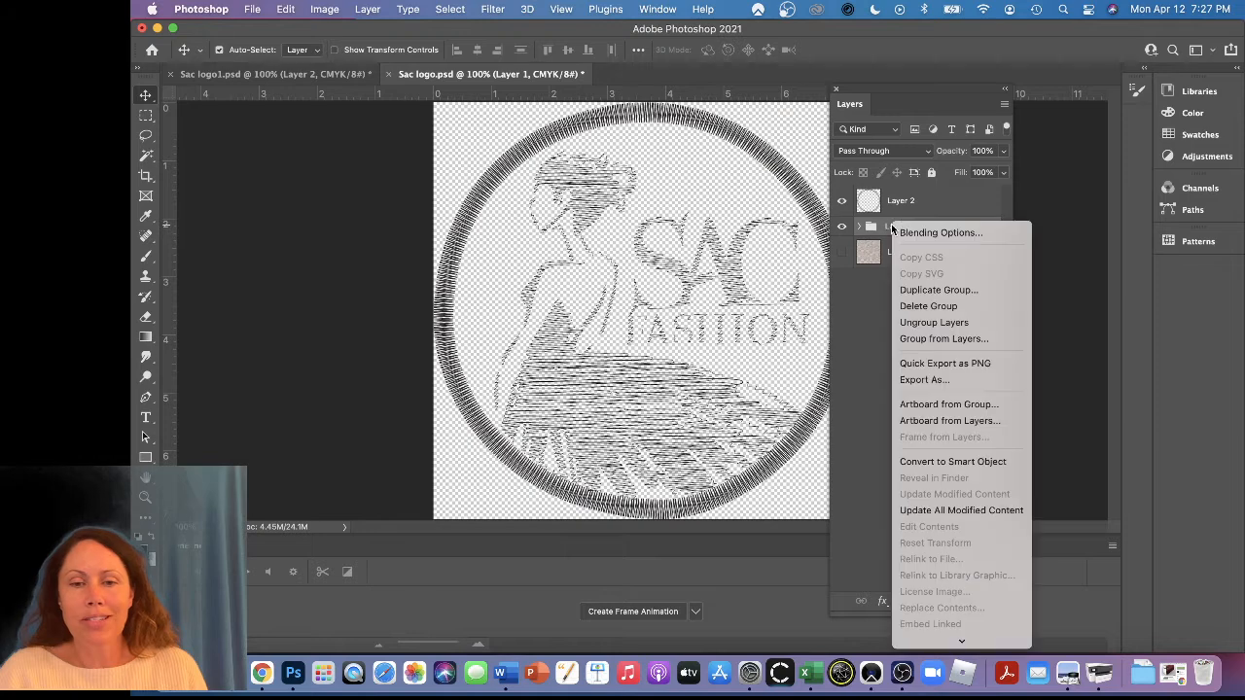
{"action": "scroll", "coordinate": [947, 505], "scroll_direction": "down", "scroll_amount": 5}
{"action": "left_click", "coordinate": [943, 498]}
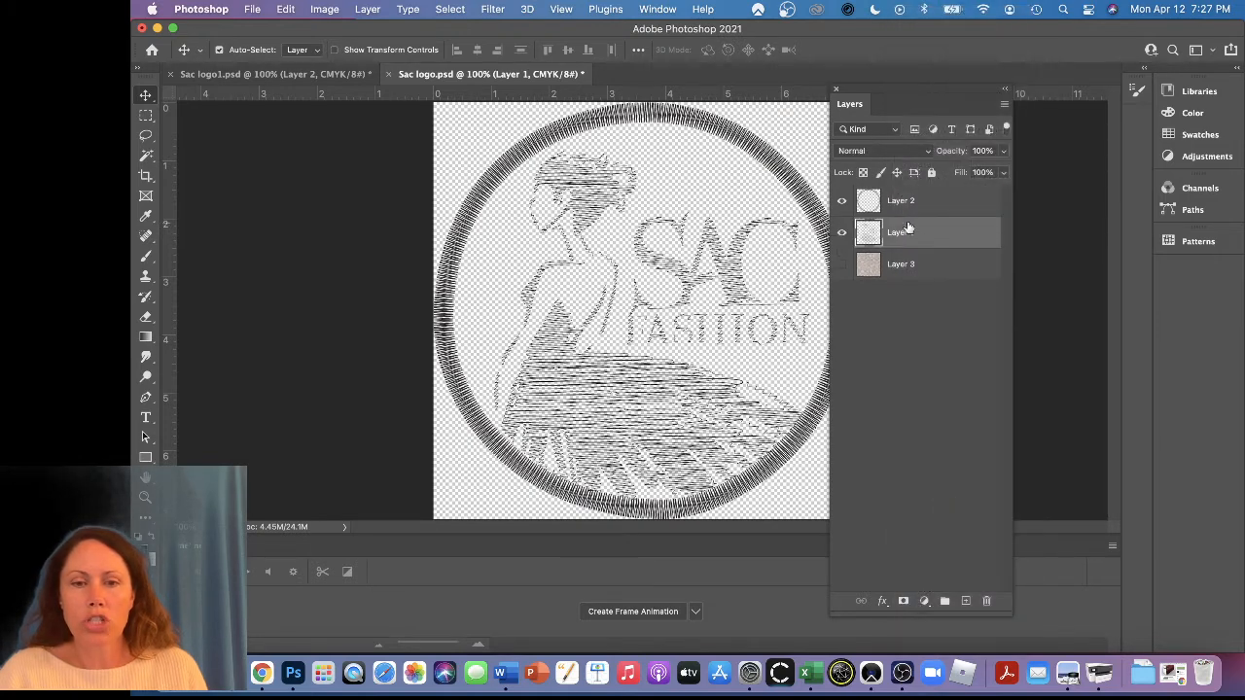
Merge Layer 2 down into Layer 1 so the ring and the logo share one layer
{"action": "left_click", "coordinate": [904, 202]}
{"action": "right_click", "coordinate": [904, 202]}
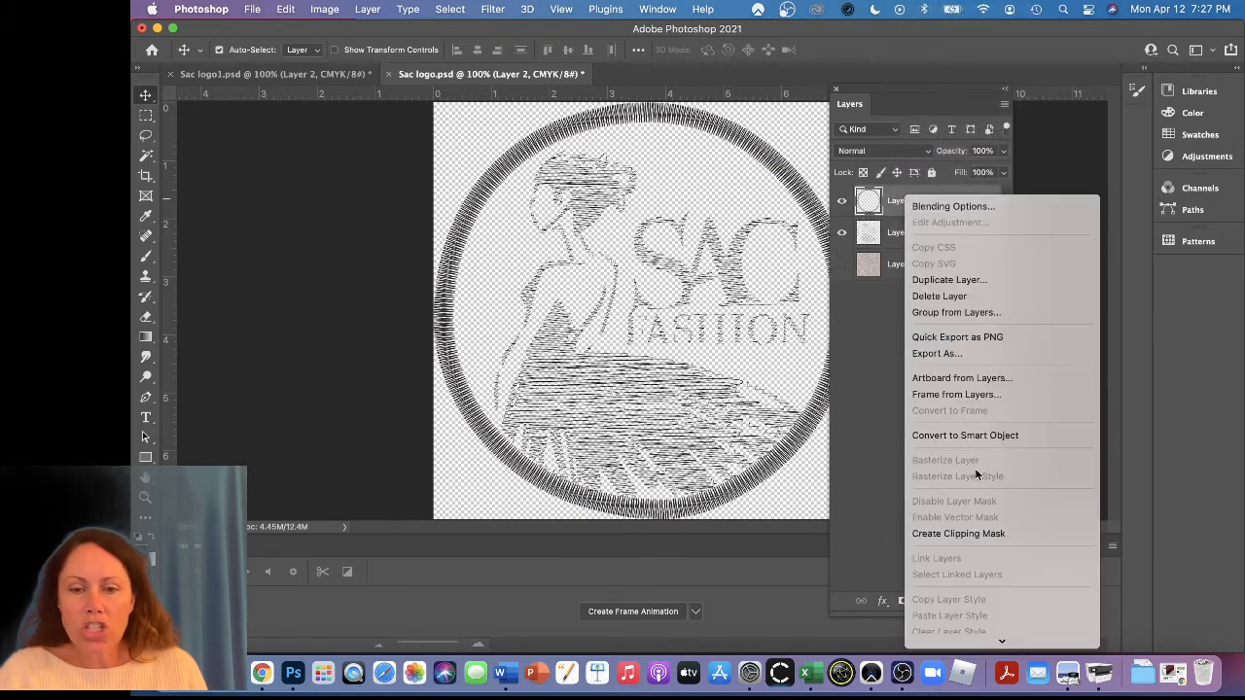
{"action": "scroll", "coordinate": [976, 474], "scroll_direction": "down", "scroll_amount": 1}
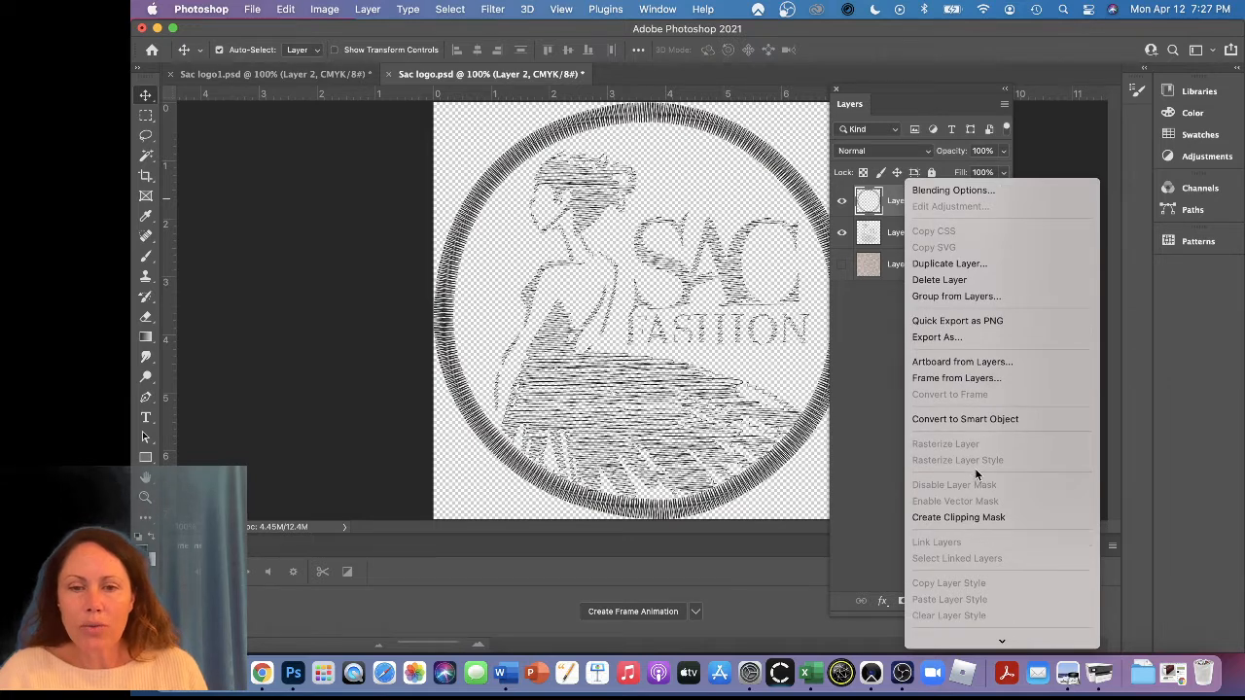
{"action": "scroll", "coordinate": [974, 467], "scroll_direction": "down", "scroll_amount": 10}
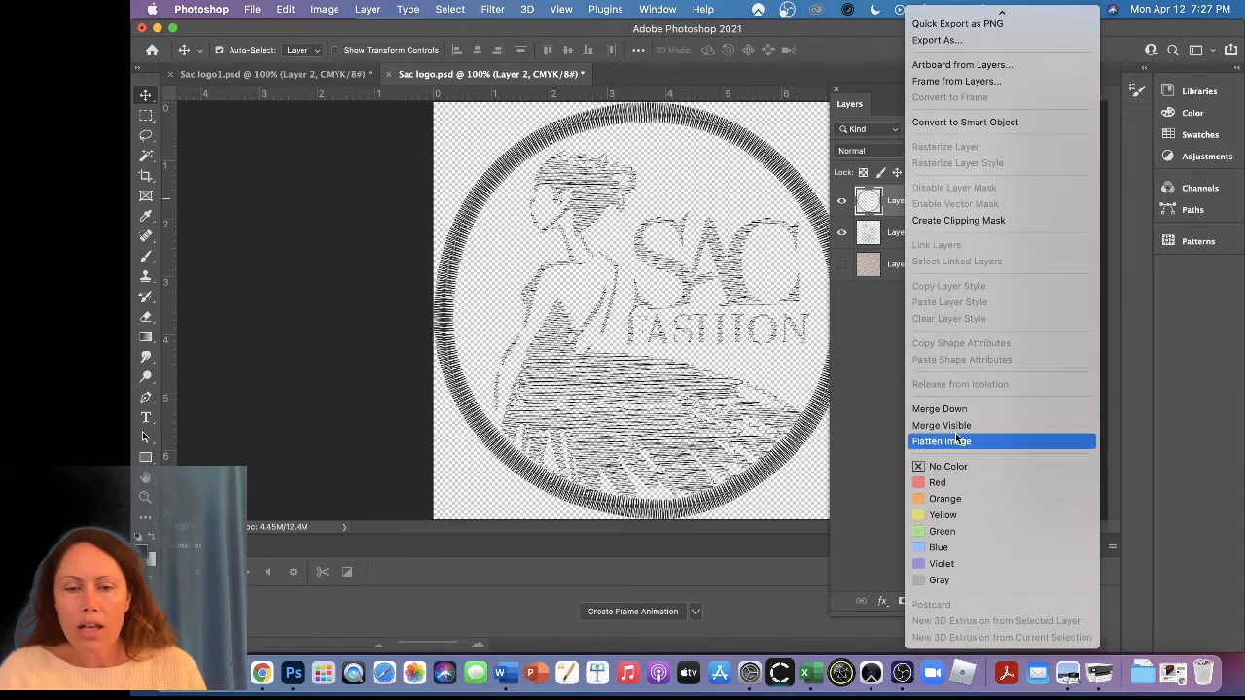
{"action": "left_click", "coordinate": [951, 410]}
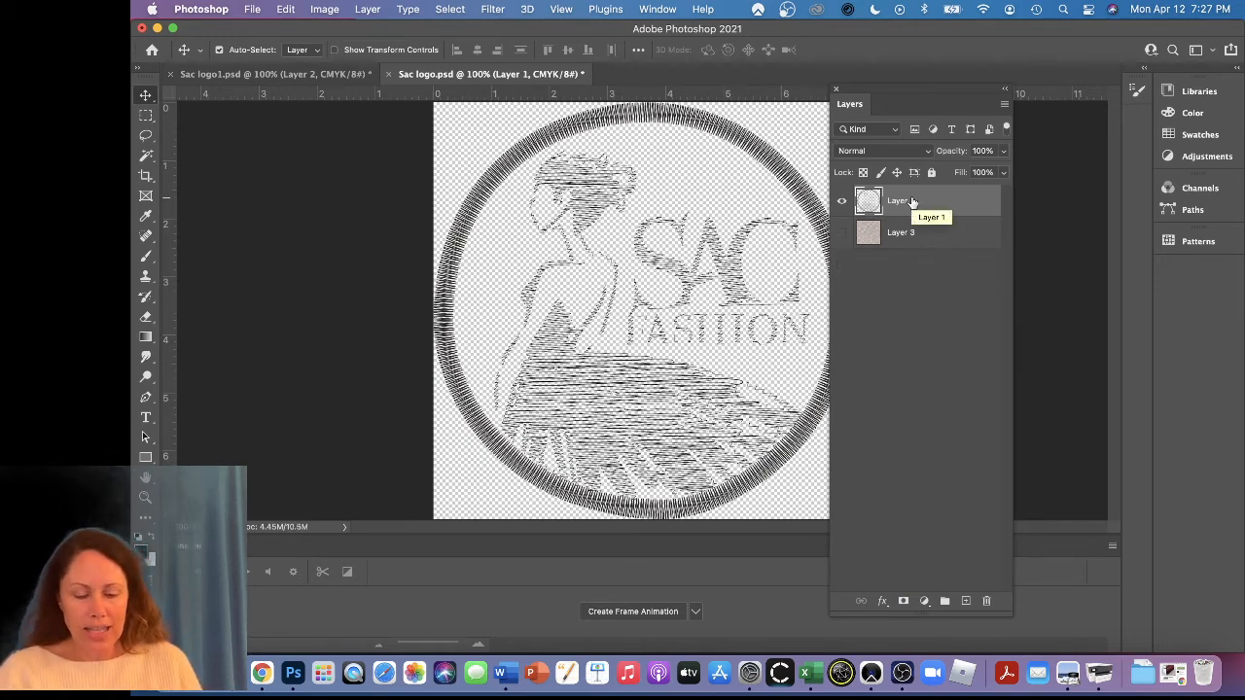
Add an Inner Shadow effect to the merged logo layer with Color Dodge blend mode and Use Global Light turned off
{"action": "left_click", "coordinate": [883, 602]}
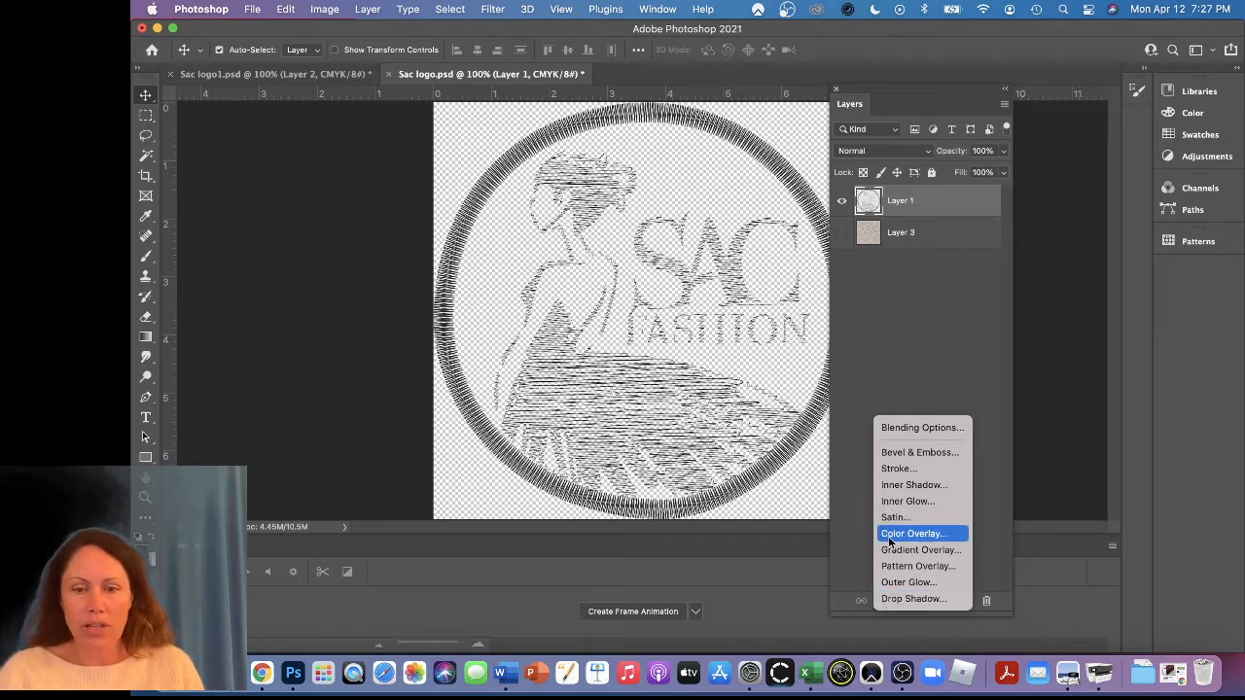
{"action": "left_click", "coordinate": [907, 484]}
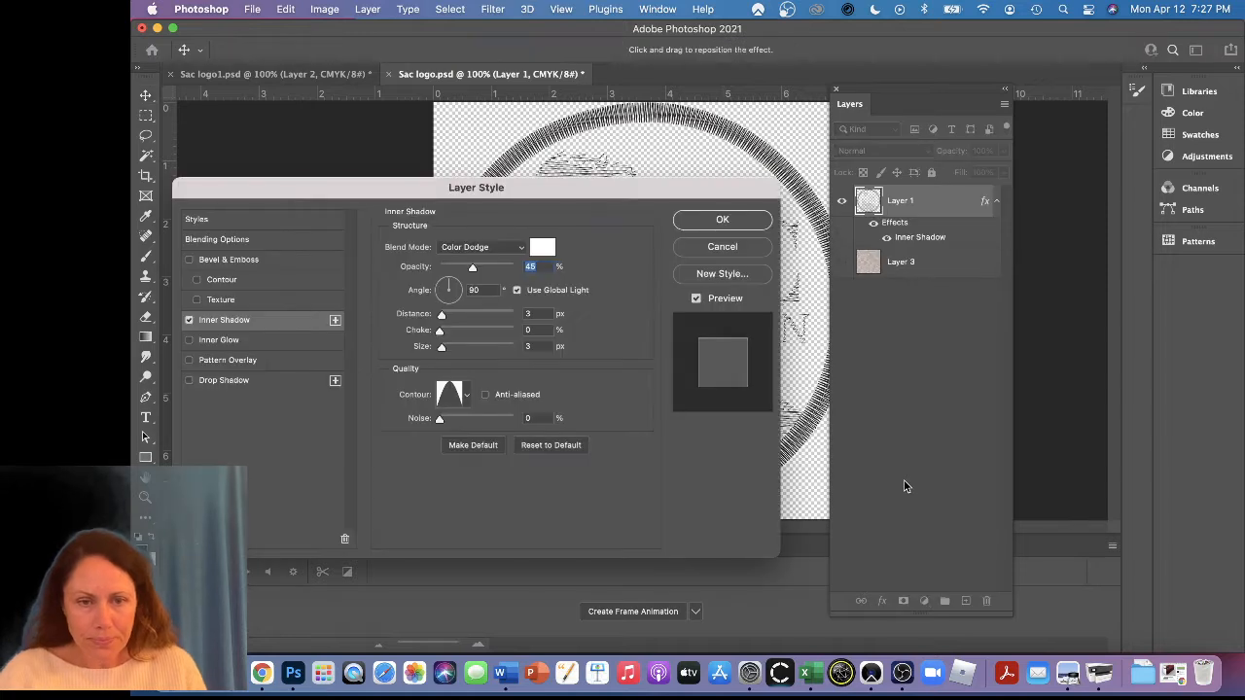
{"action": "left_click", "coordinate": [520, 251]}
{"action": "left_click", "coordinate": [520, 250]}
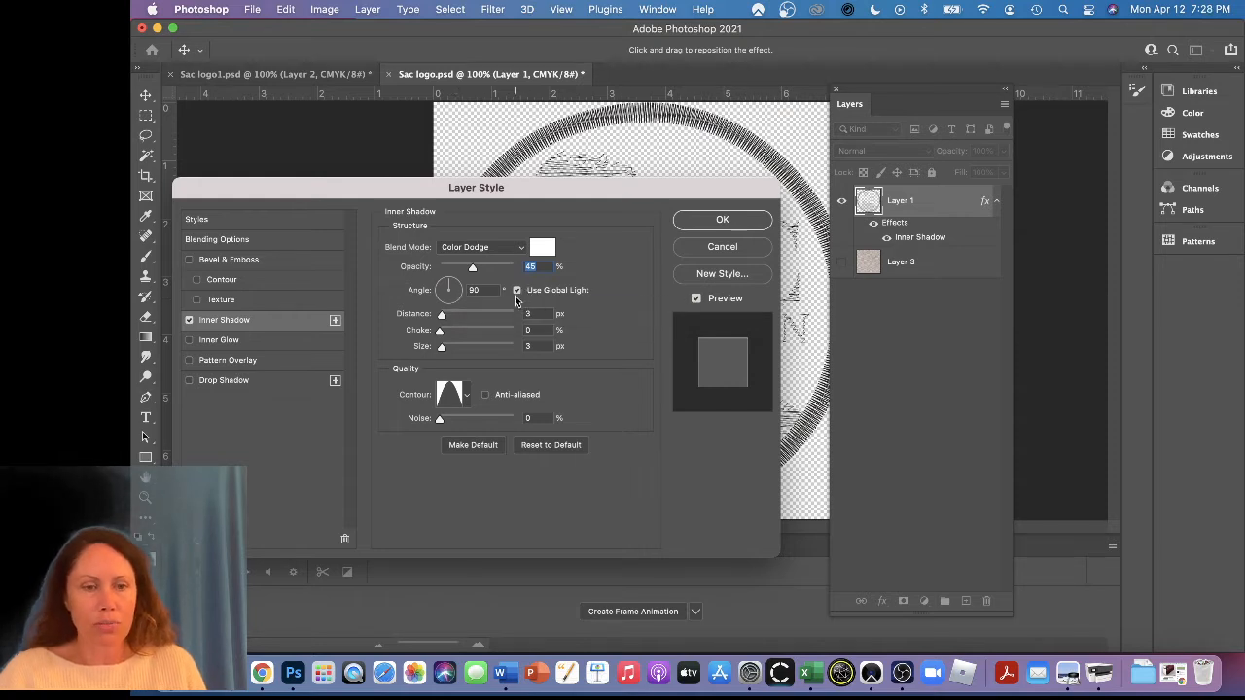
{"action": "left_click", "coordinate": [517, 289]}
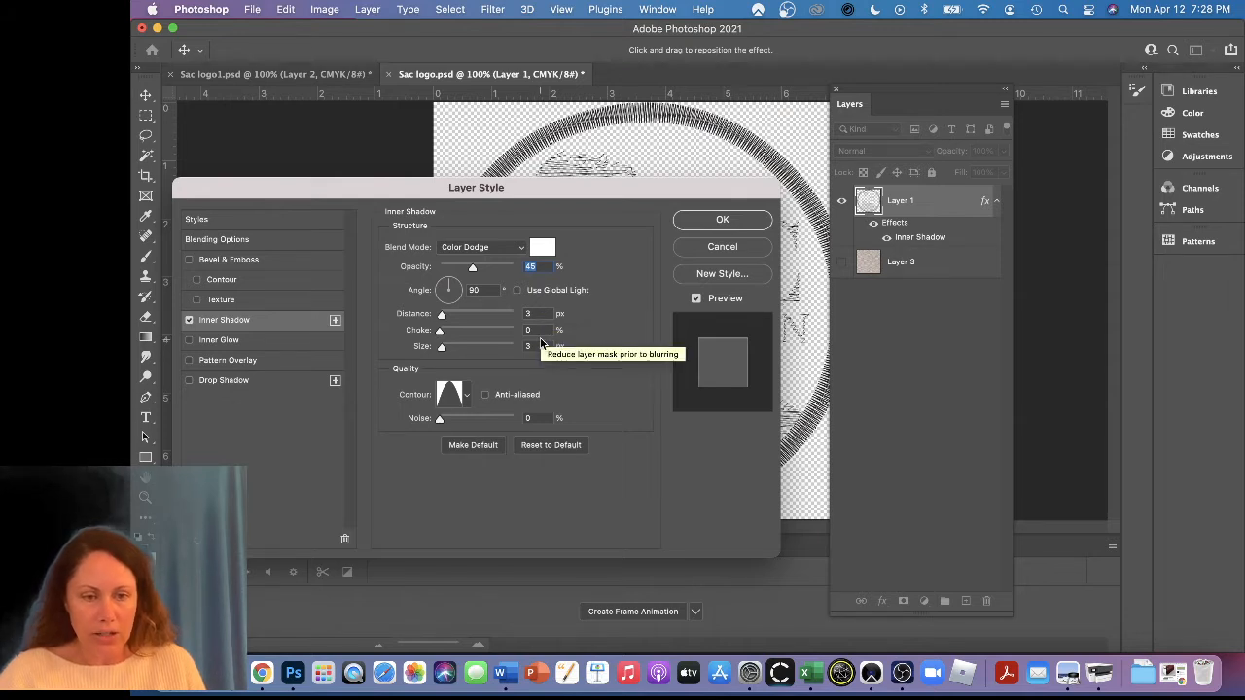
{"action": "left_click", "coordinate": [465, 398]}
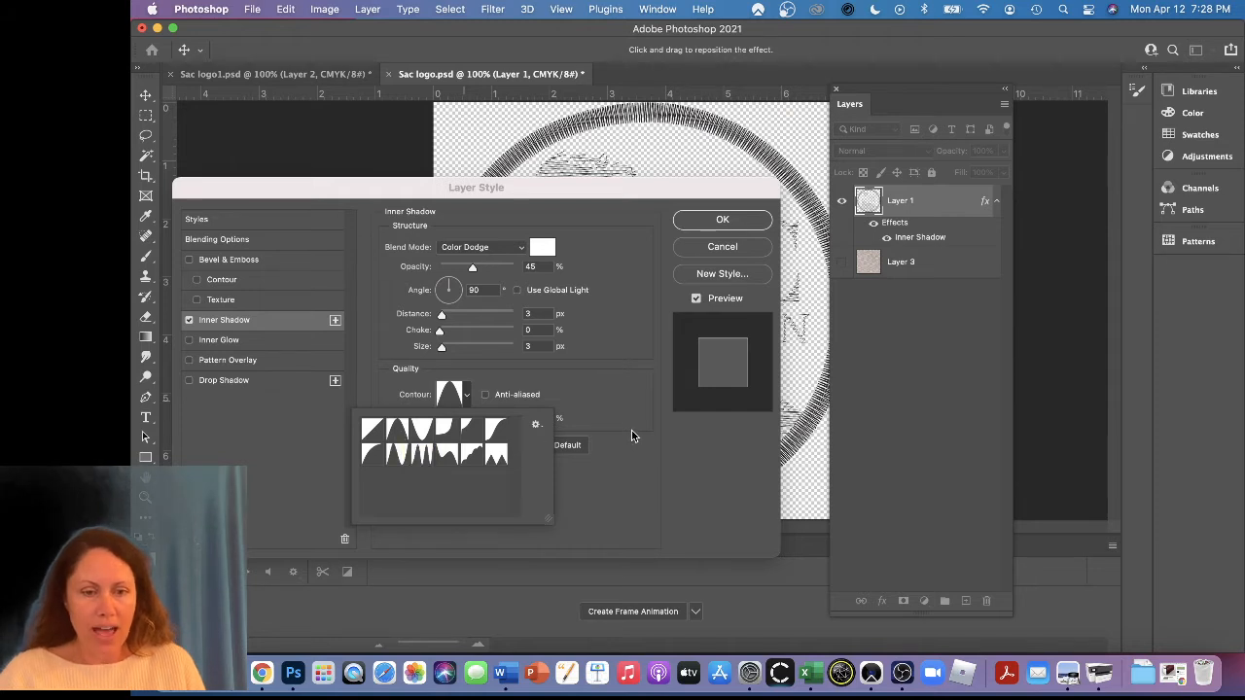
{"action": "left_click", "coordinate": [580, 431]}
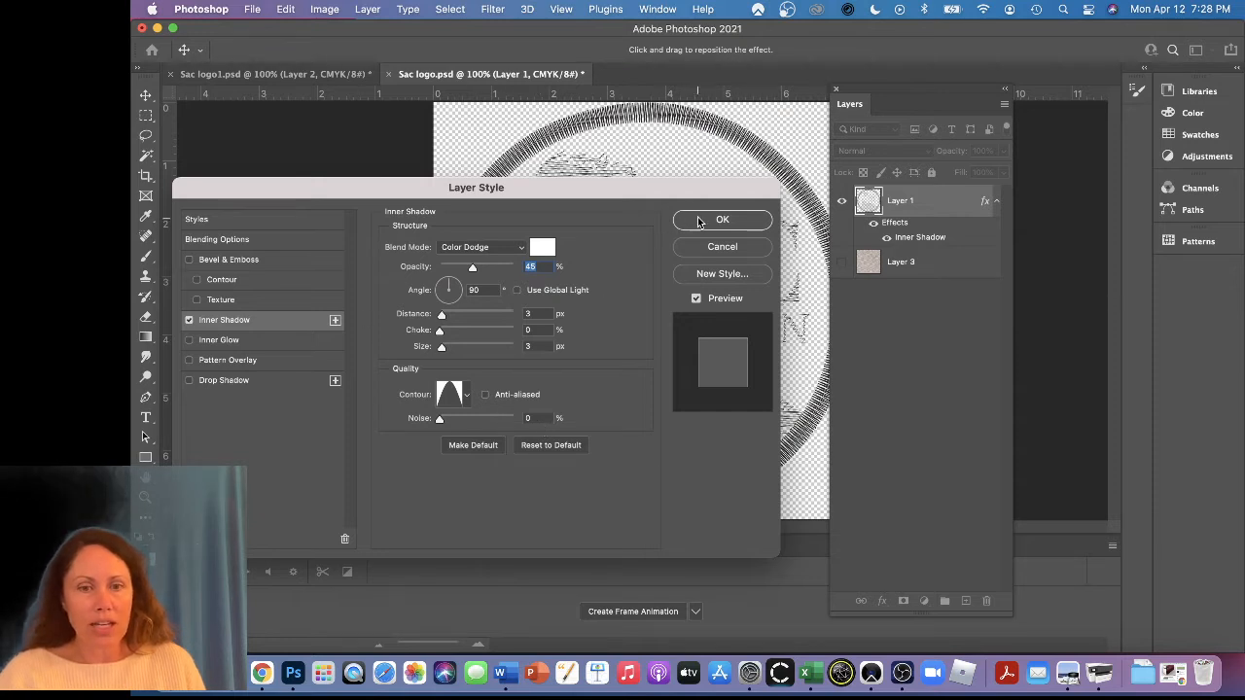
Add an Inner Glow effect to the logo layer with Linear Burn blend mode and 39% opacity
{"action": "left_click", "coordinate": [231, 340]}
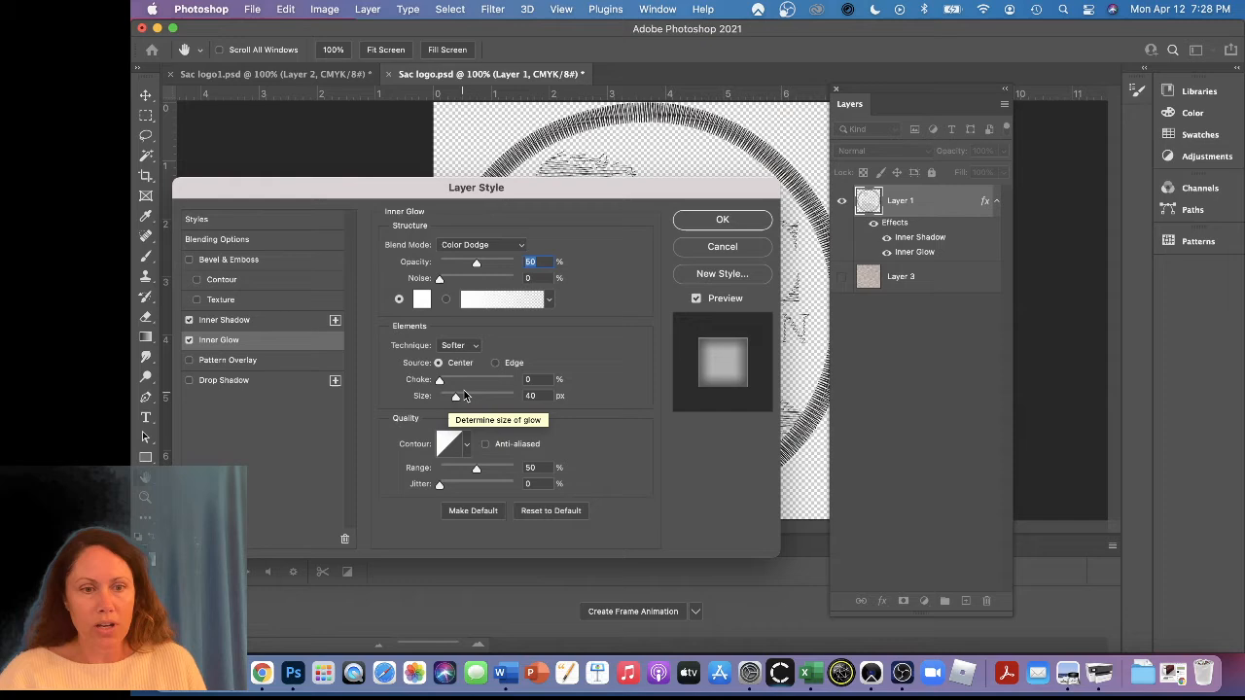
{"action": "left_click", "coordinate": [519, 245]}
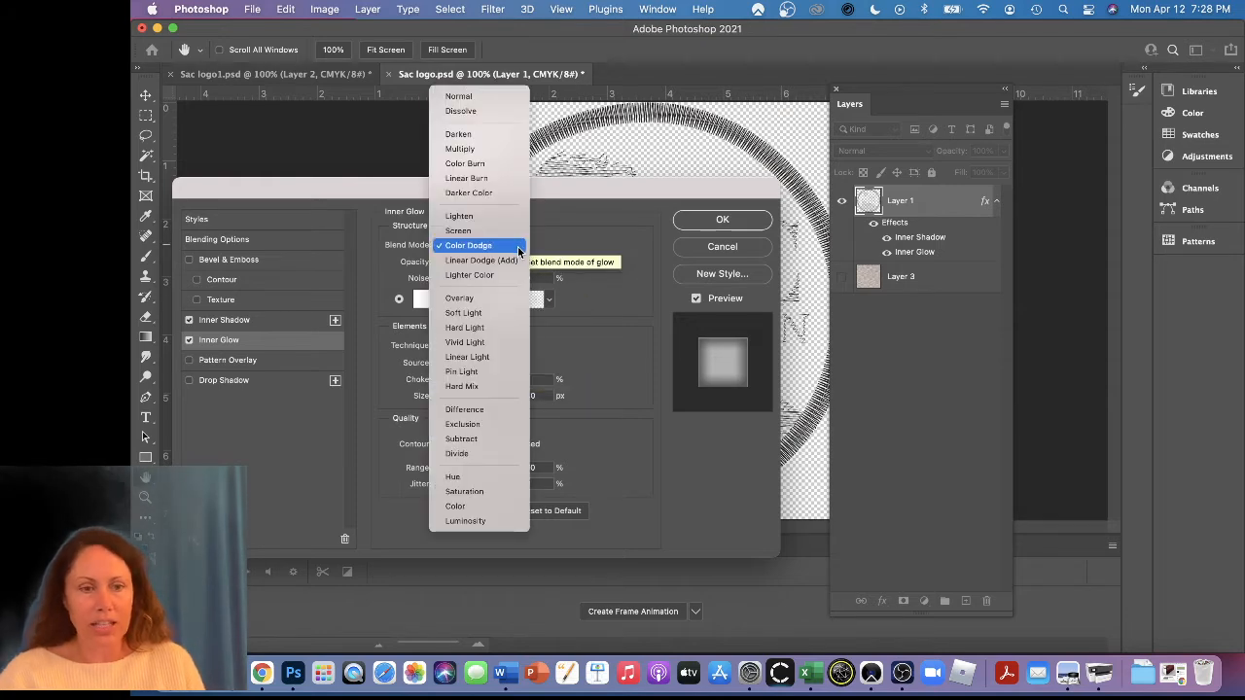
{"action": "left_click", "coordinate": [493, 178]}
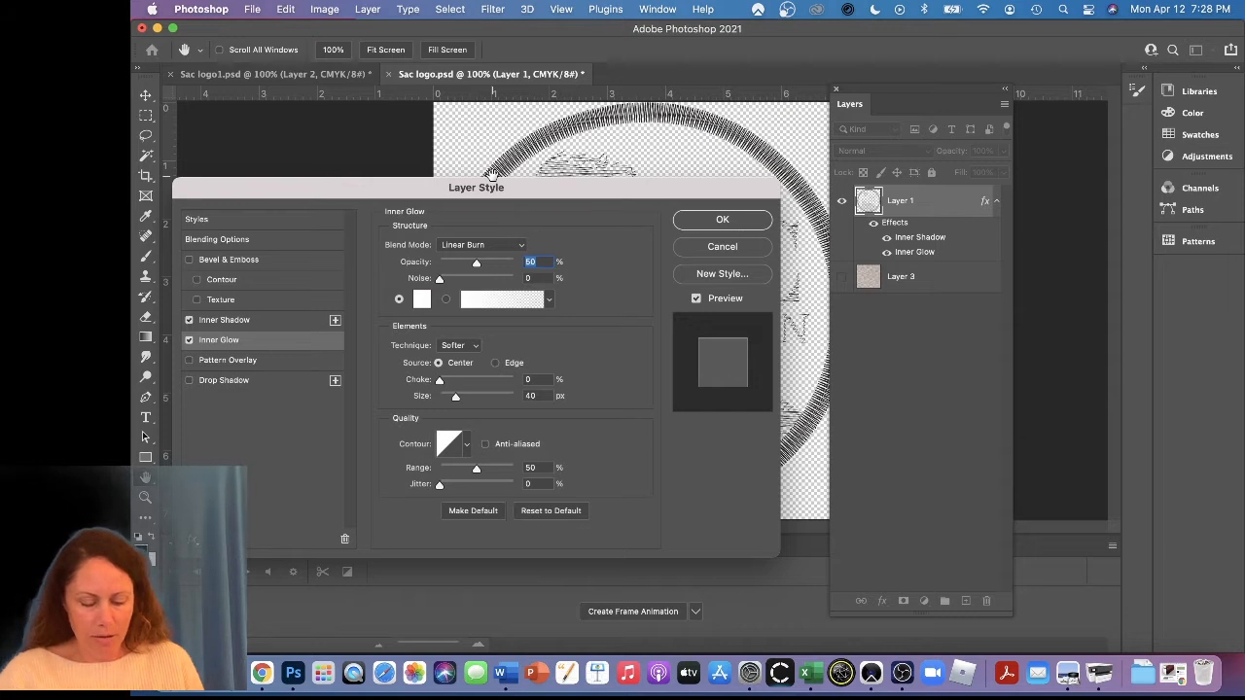
{"action": "type", "text": "39"}
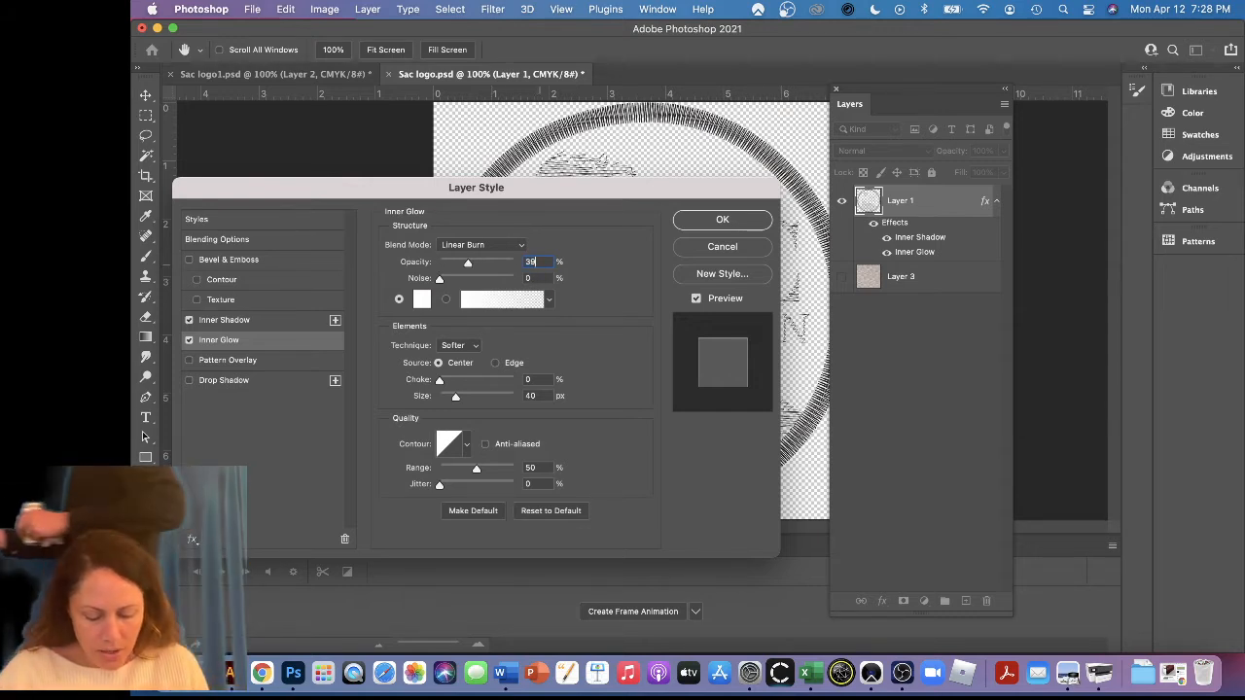
{"action": "left_click", "coordinate": [603, 377]}
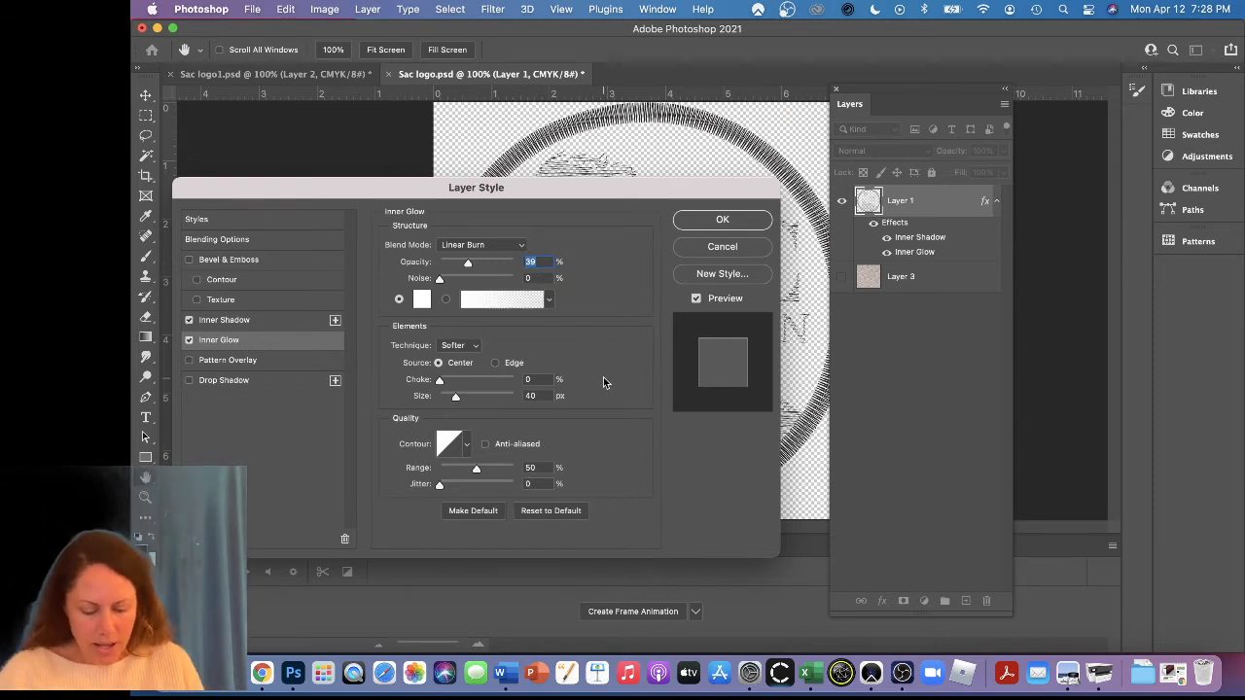
Set the Inner Glow color to black (000000)
{"action": "left_click", "coordinate": [424, 301]}
{"action": "left_click_drag", "start_coordinate": [238, 333], "coordinate": [190, 361]}
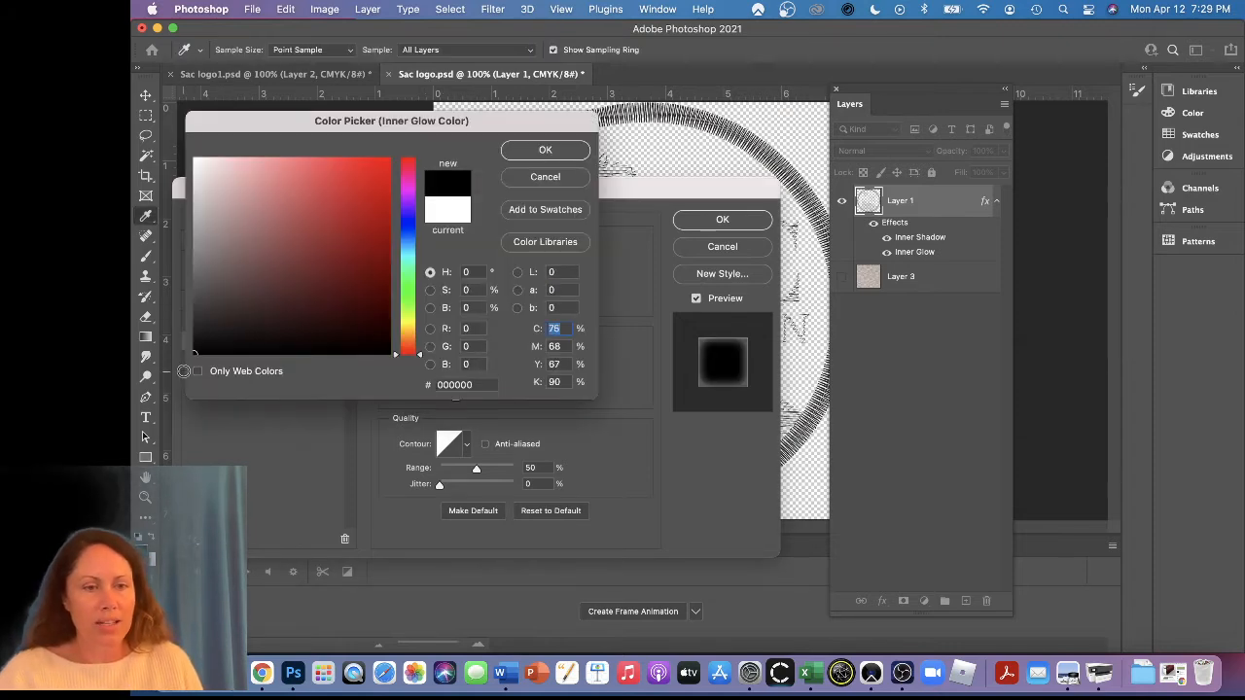
{"action": "left_click", "coordinate": [542, 150]}
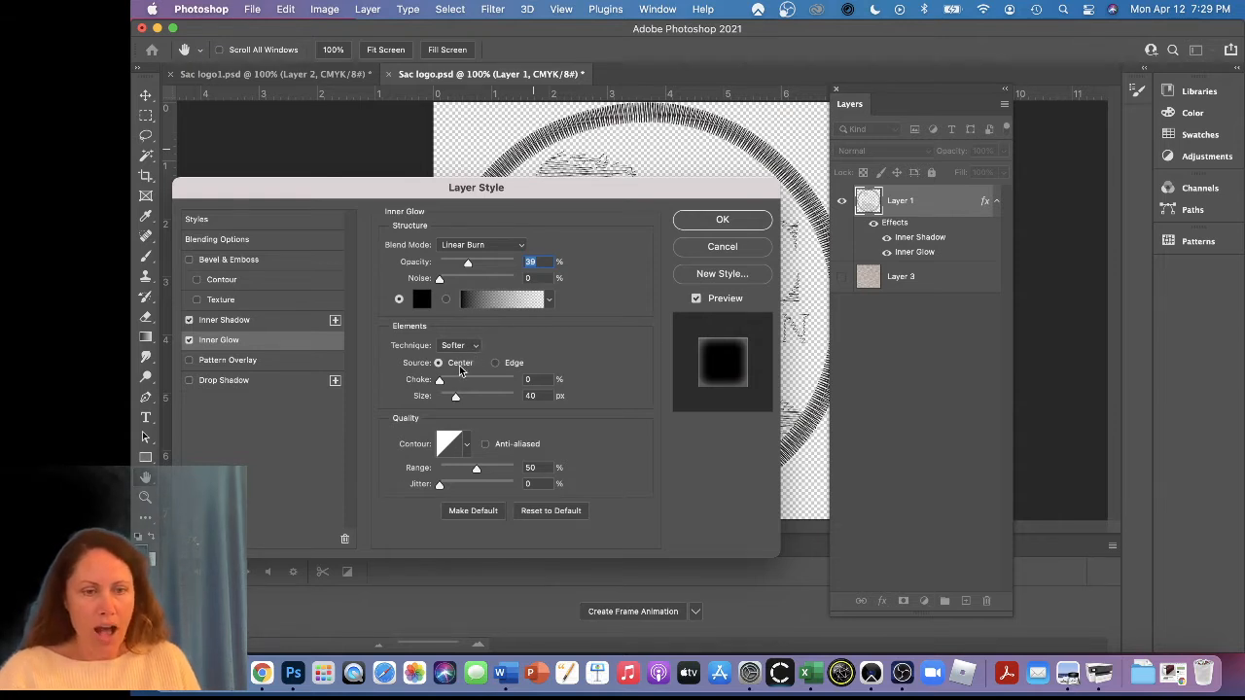
Set the Inner Glow source to Edge and its size to 8 px, and apply the layer style
{"action": "left_click", "coordinate": [512, 364]}
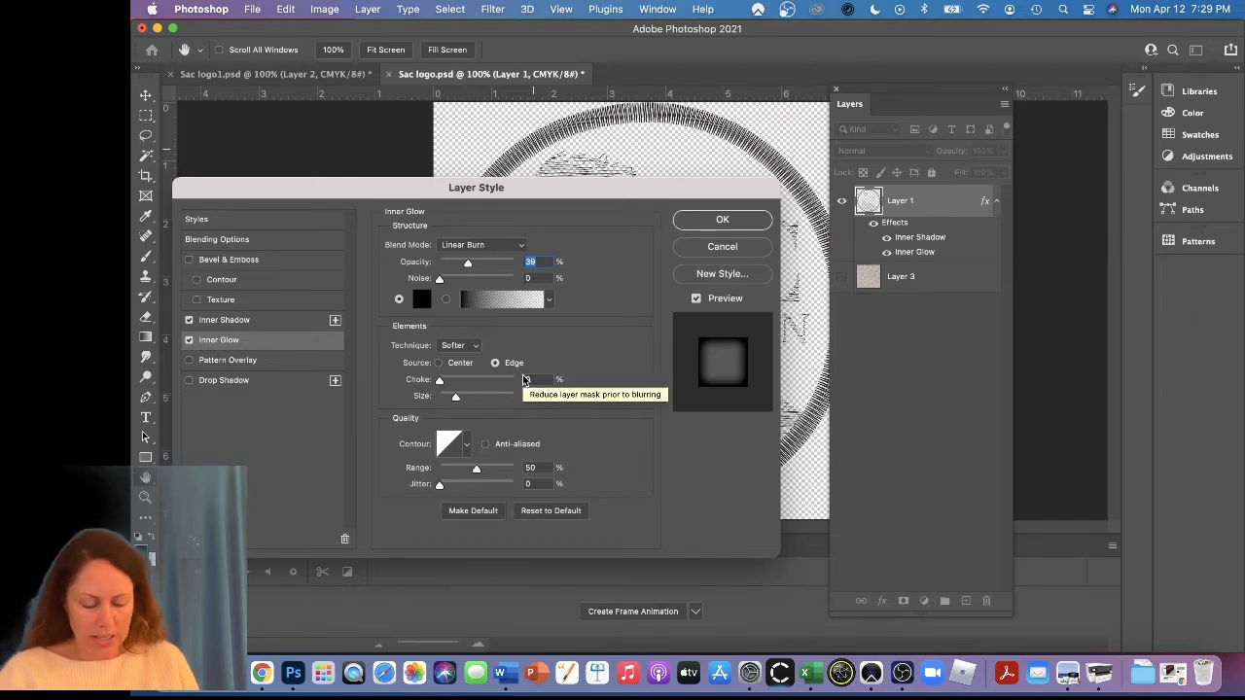
{"action": "left_click", "coordinate": [521, 396]}
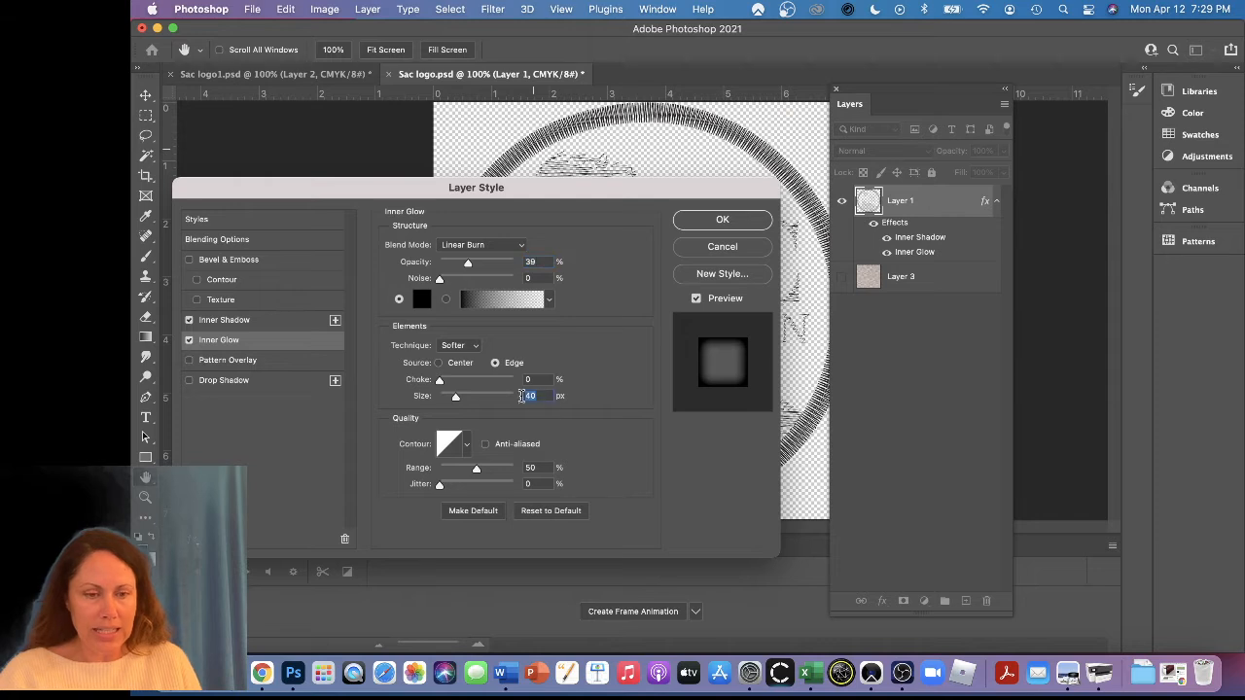
{"action": "type", "text": "5"}
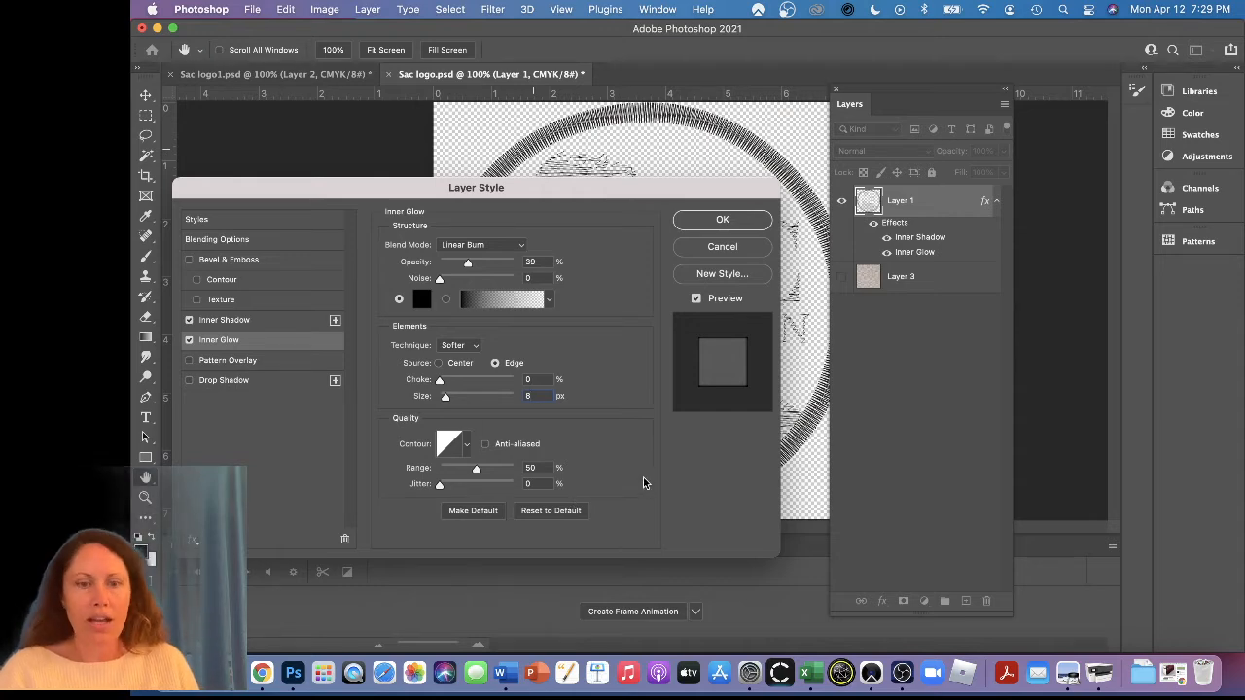
{"action": "left_click", "coordinate": [721, 218]}
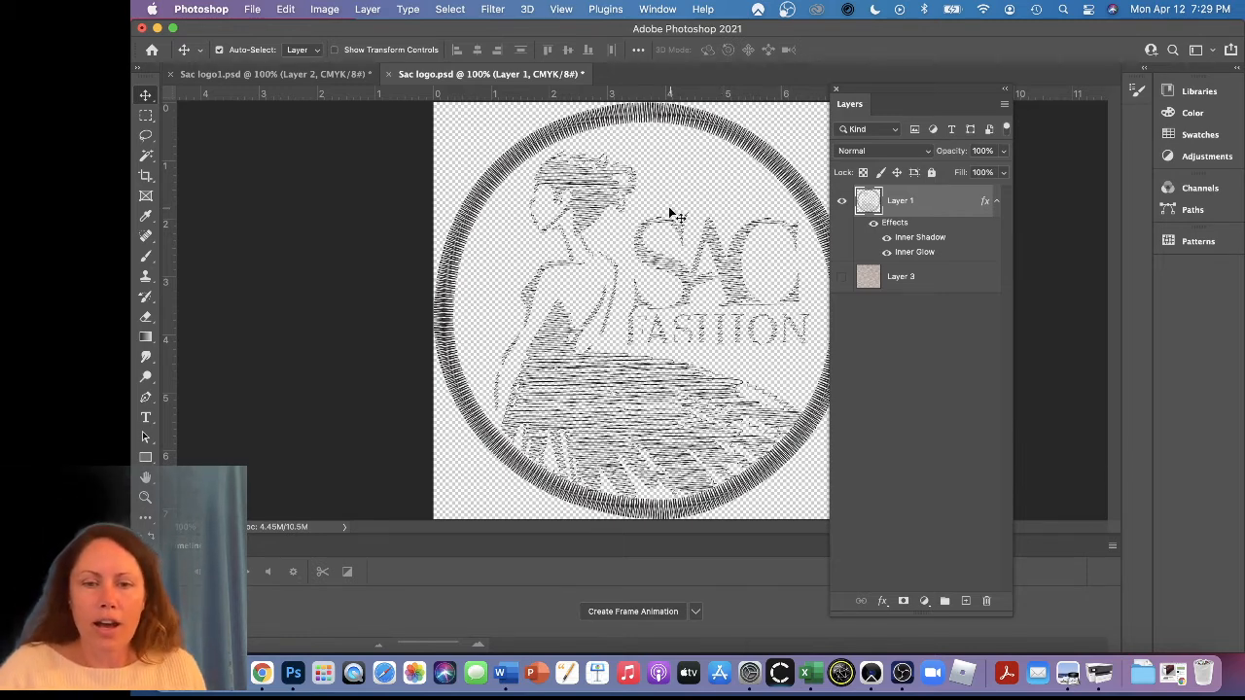
Duplicate Layer 1 together with its effects and activate the Move tool
{"action": "right_click", "coordinate": [931, 202]}
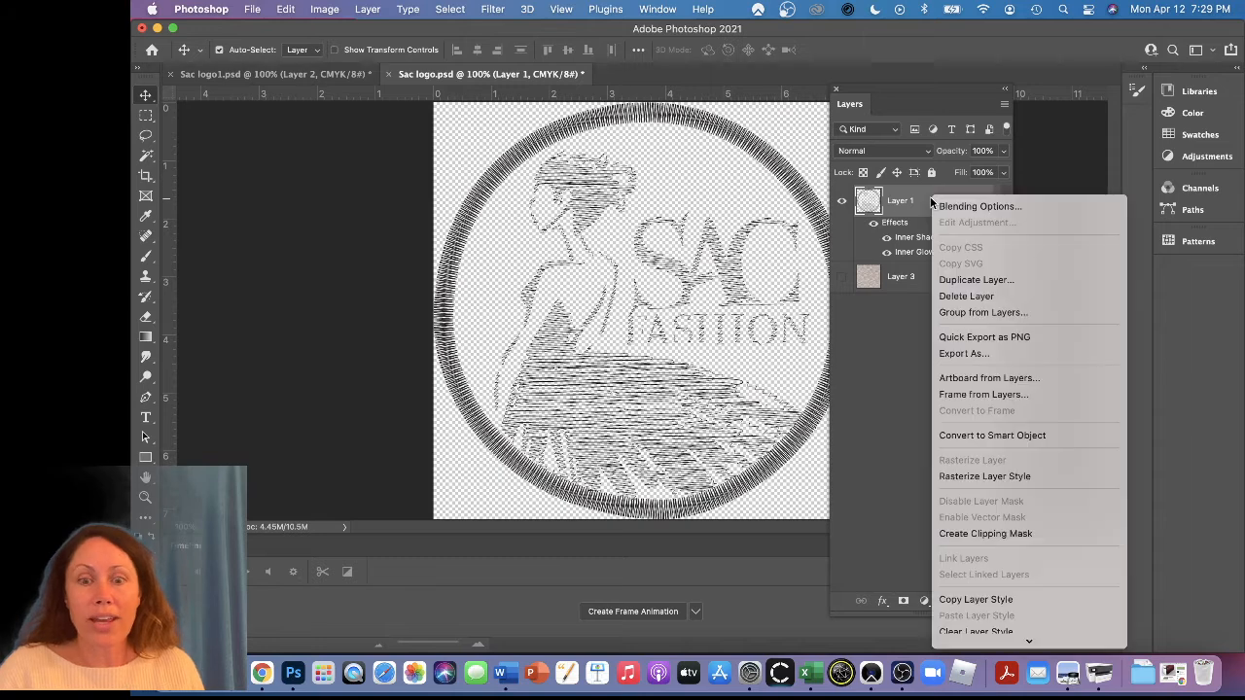
{"action": "left_click", "coordinate": [963, 282]}
{"action": "key", "text": "Return"}
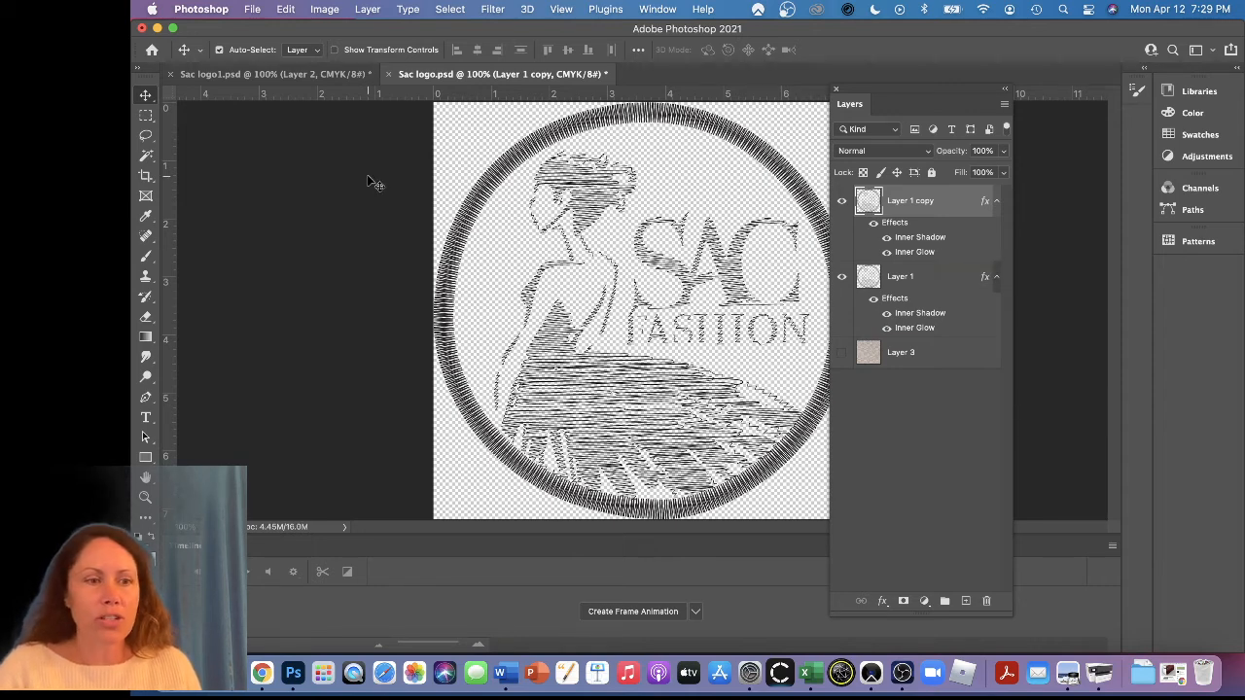
{"action": "left_click", "coordinate": [146, 97]}
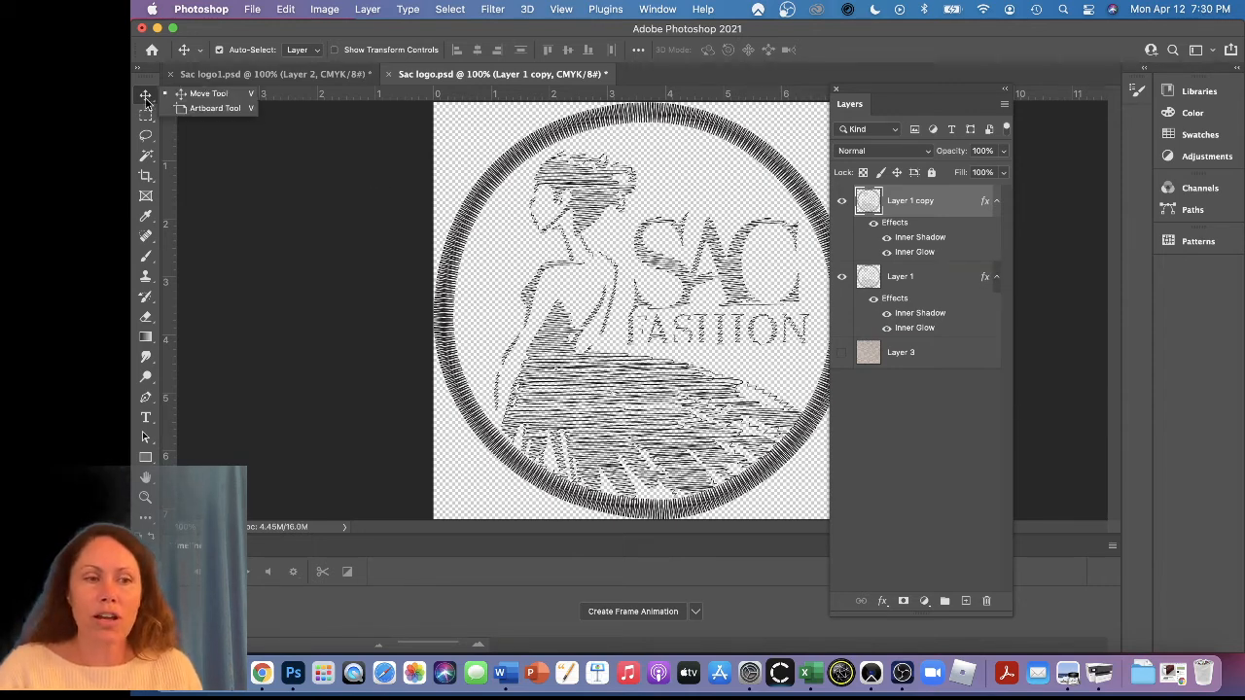
Nudge Layer 1 copy slightly upward with the Move tool to offset its stitches from the layer beneath
{"action": "left_click", "coordinate": [147, 101]}
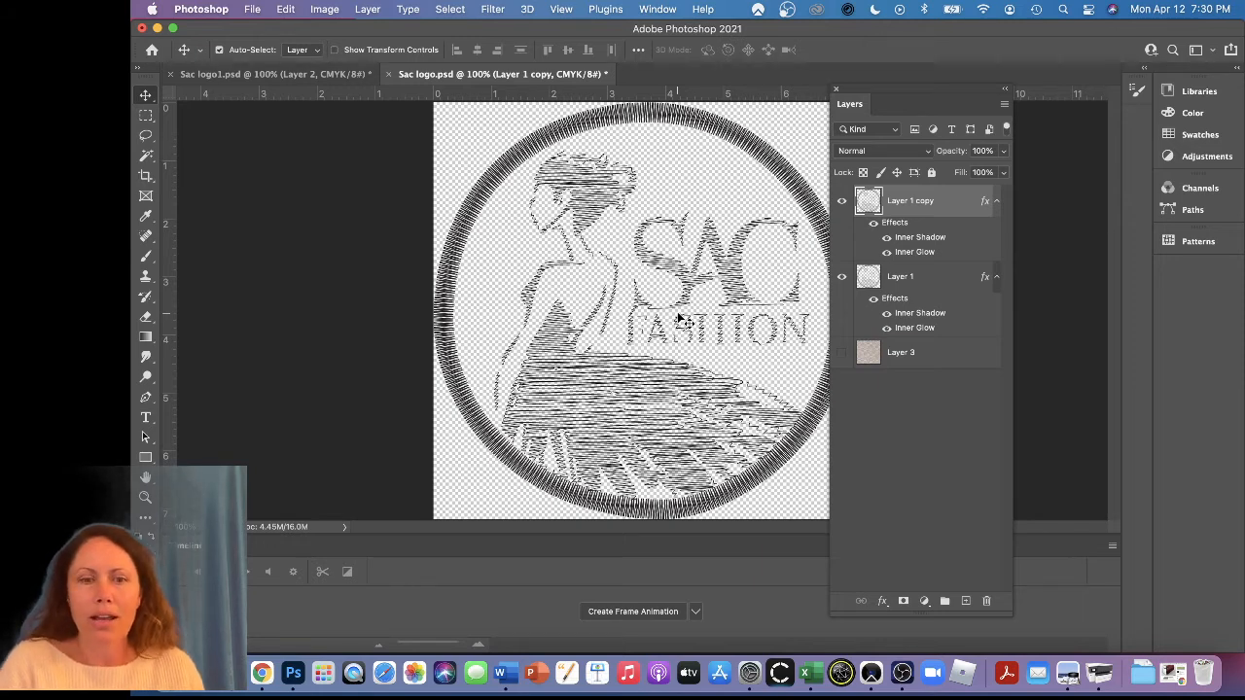
{"action": "key", "text": "Up"}
{"action": "key", "text": "Up"}
{"action": "key", "text": "Up"}
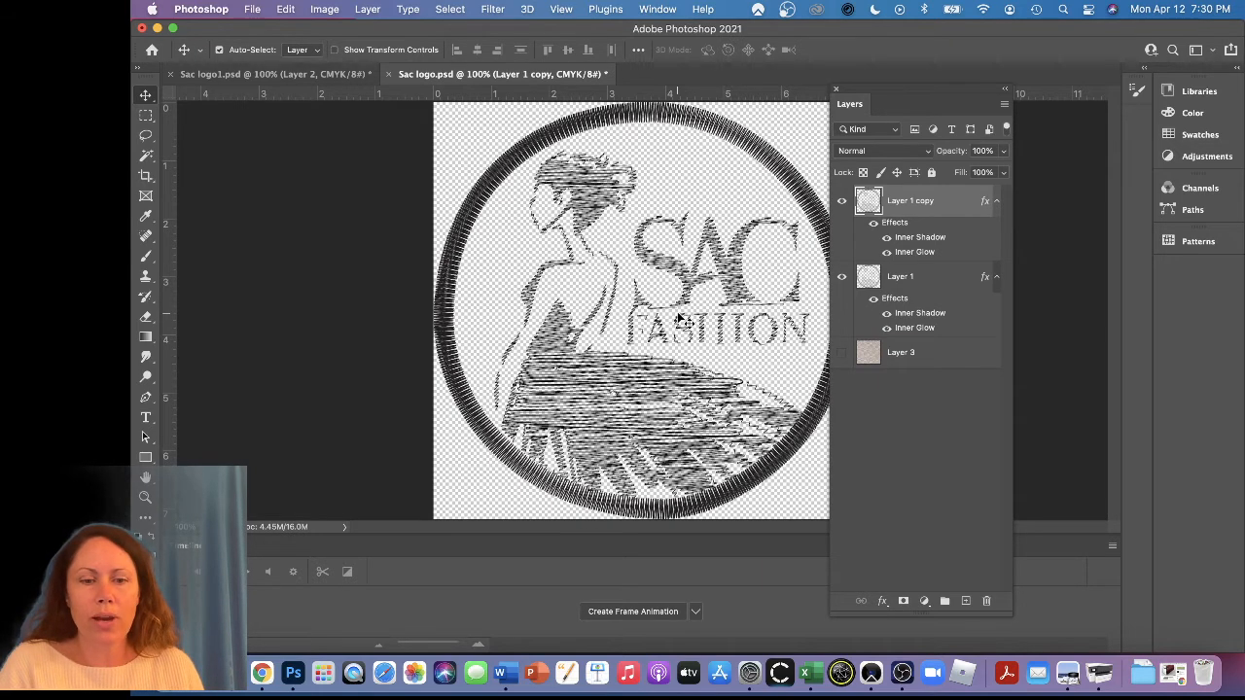
{"action": "key", "text": "Up"}
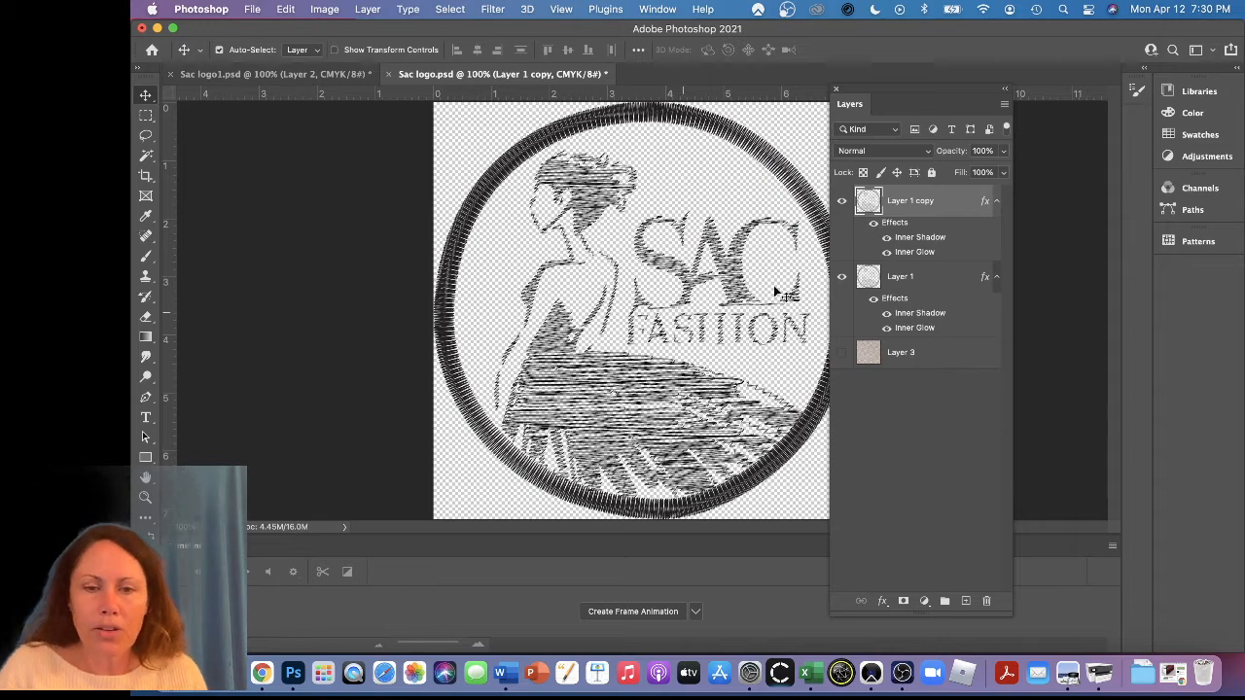
Duplicate Layer 1 copy together with its effects, keeping the default name Layer 1 copy 2
{"action": "right_click", "coordinate": [919, 206]}
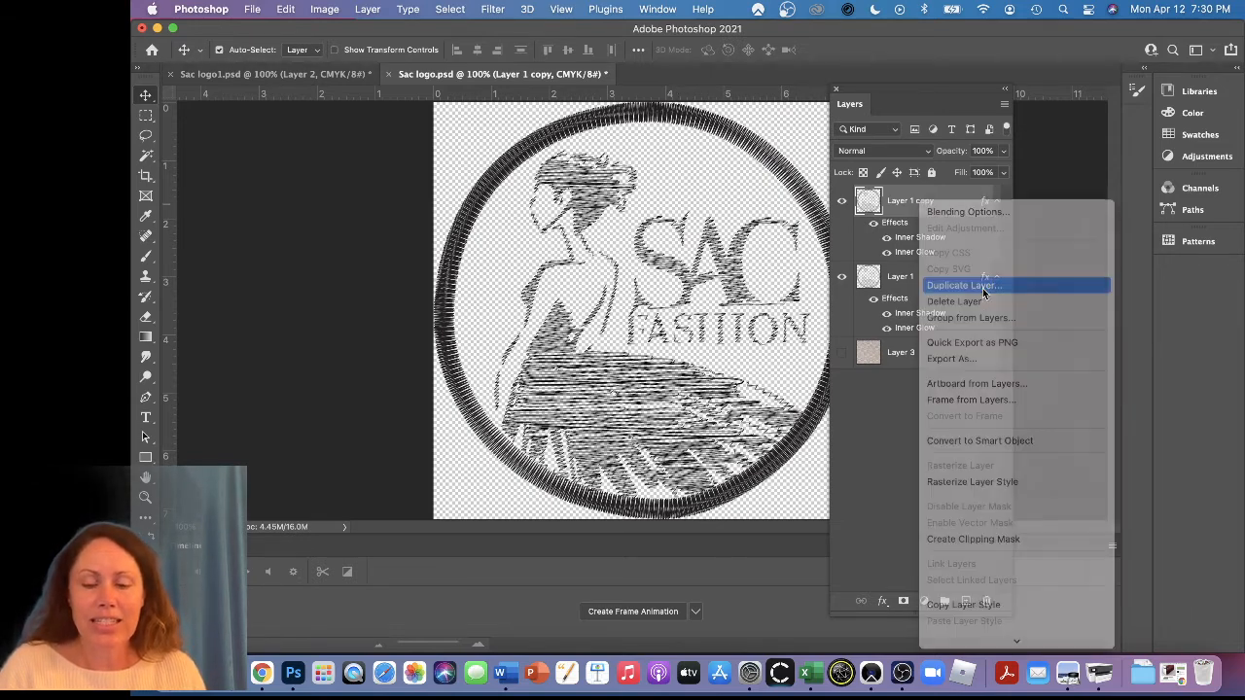
{"action": "left_click", "coordinate": [983, 287]}
{"action": "key", "text": "Return"}
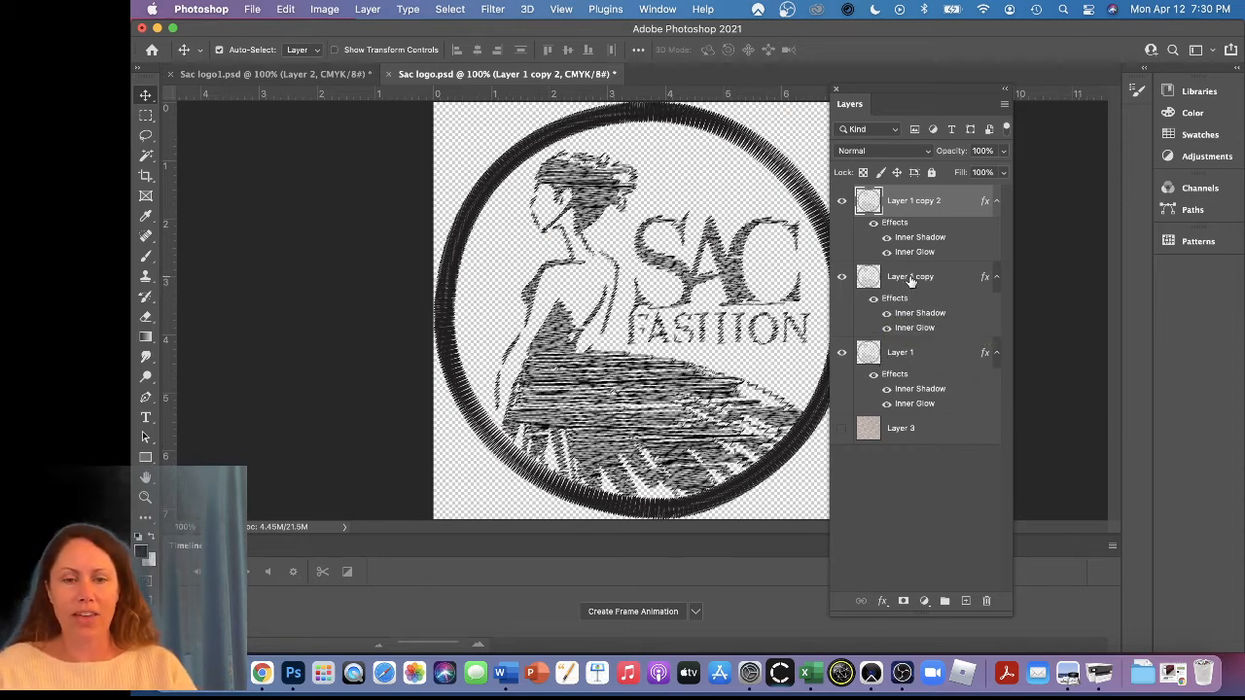
Merge the visible logo layers into one layer, leaving the hidden fabric Layer 3 separate
{"action": "right_click", "coordinate": [912, 206]}
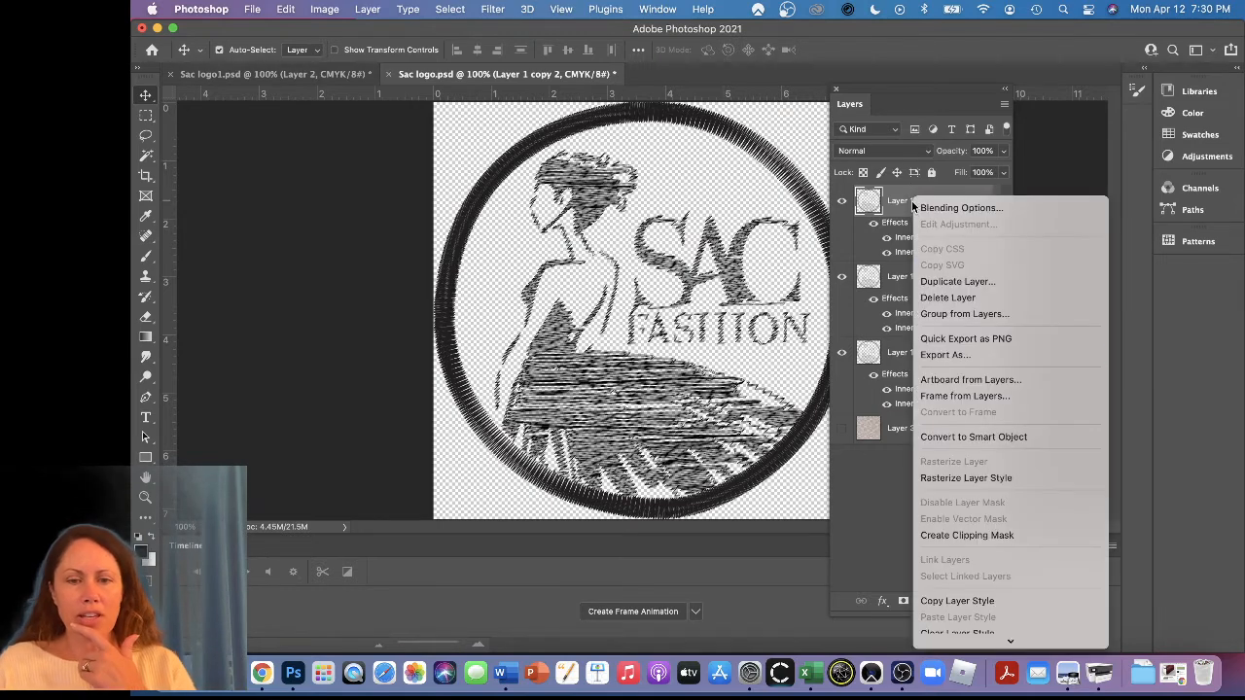
{"action": "scroll", "coordinate": [976, 545], "scroll_direction": "down", "scroll_amount": 5}
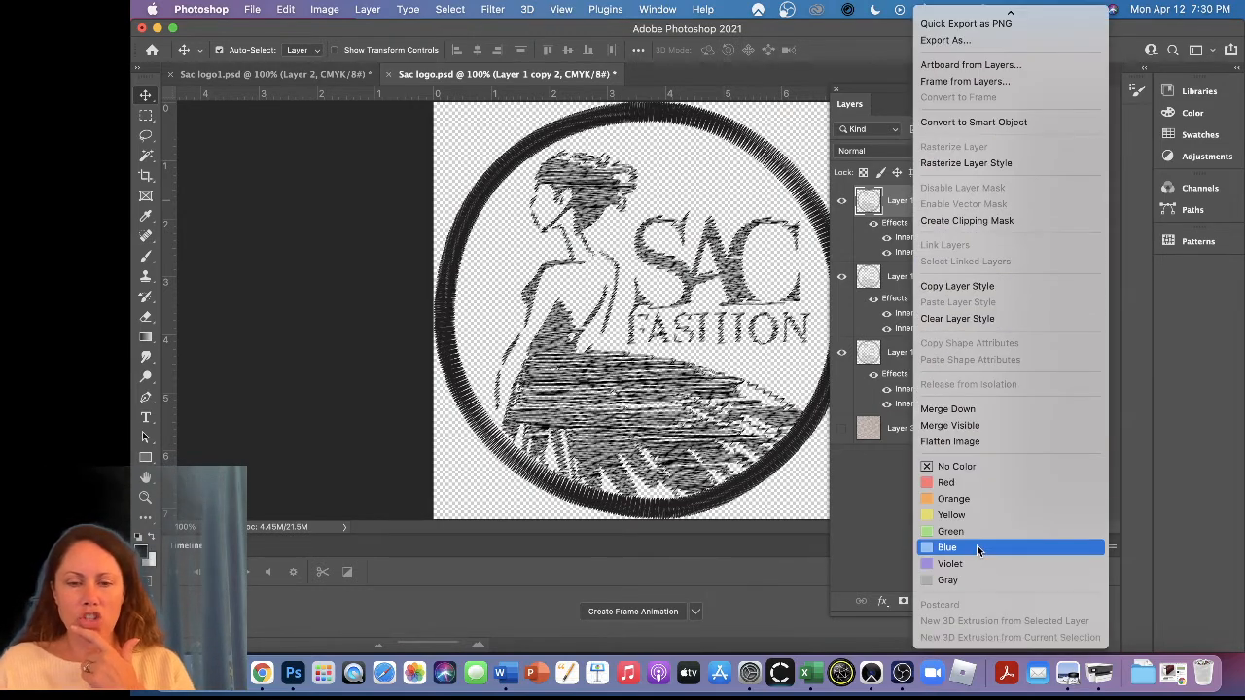
{"action": "left_click", "coordinate": [953, 426]}
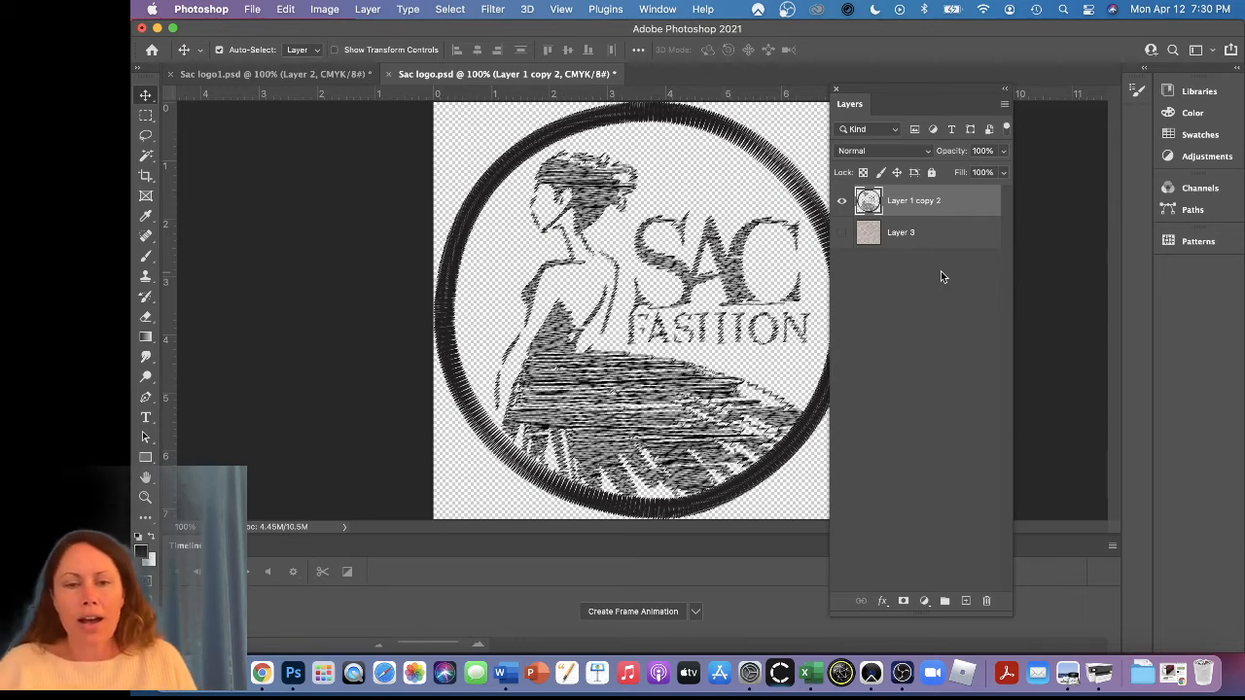
Add a Drop Shadow effect to the merged logo layer with Color Burn blend mode
{"action": "left_click", "coordinate": [882, 602]}
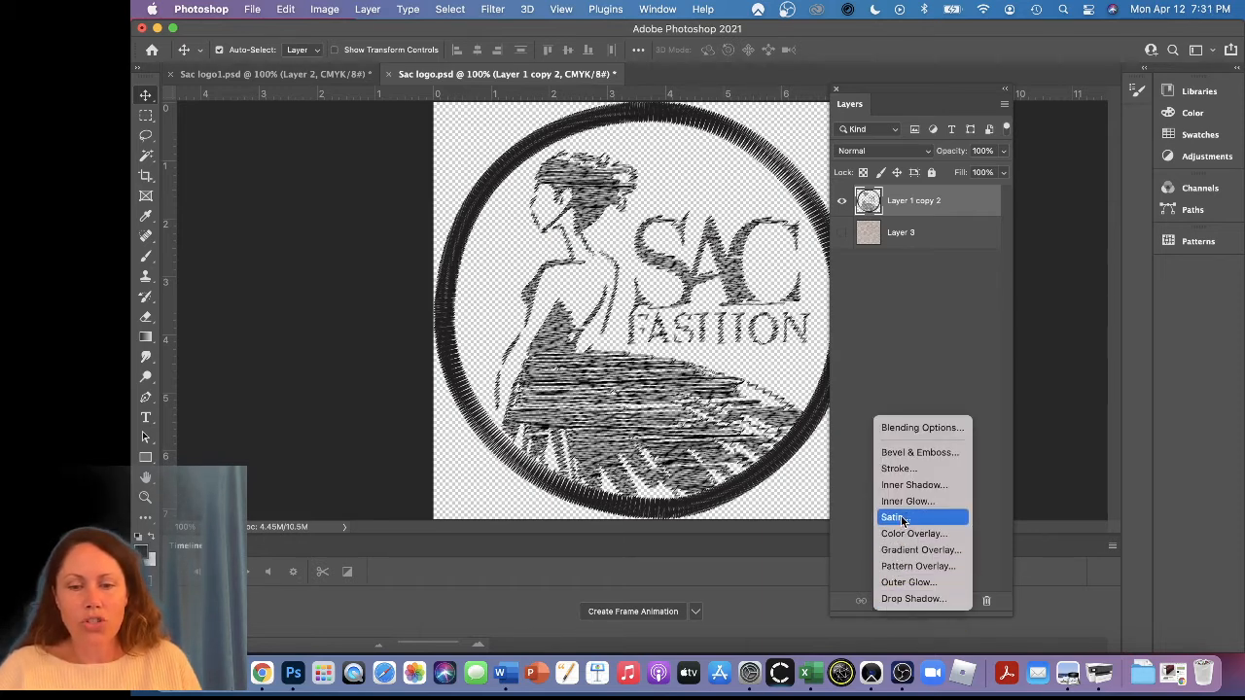
{"action": "left_click", "coordinate": [931, 599]}
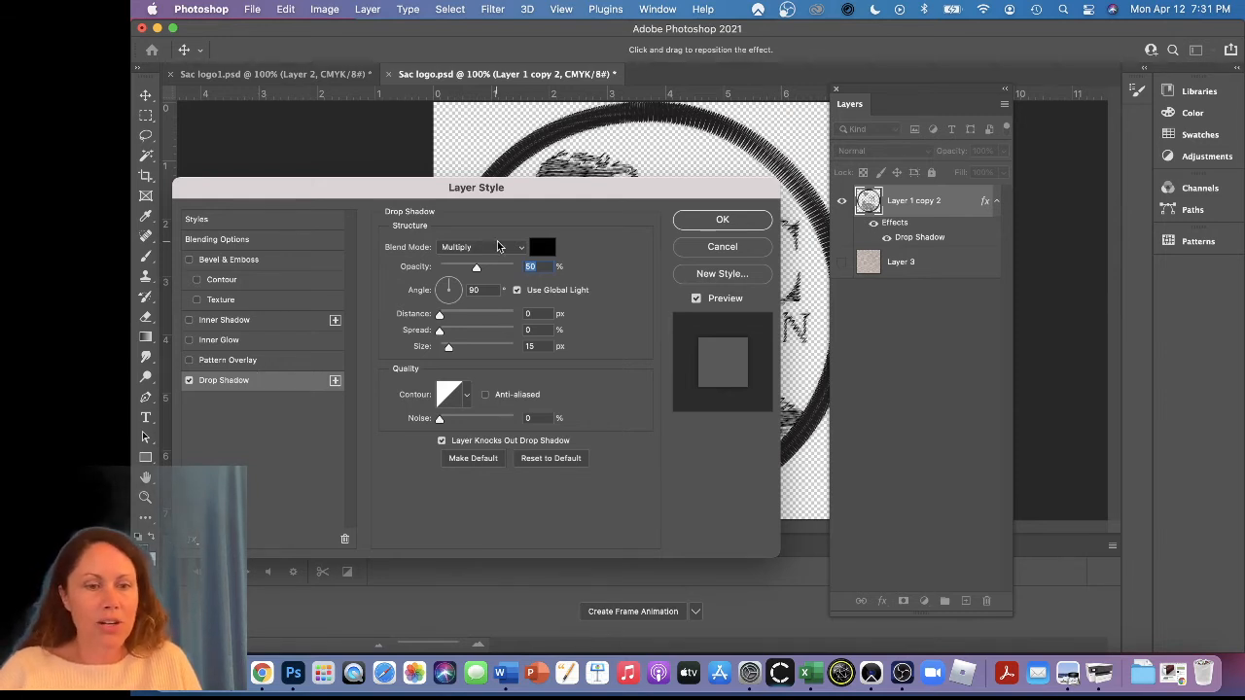
{"action": "left_click", "coordinate": [519, 248]}
{"action": "left_click", "coordinate": [516, 263]}
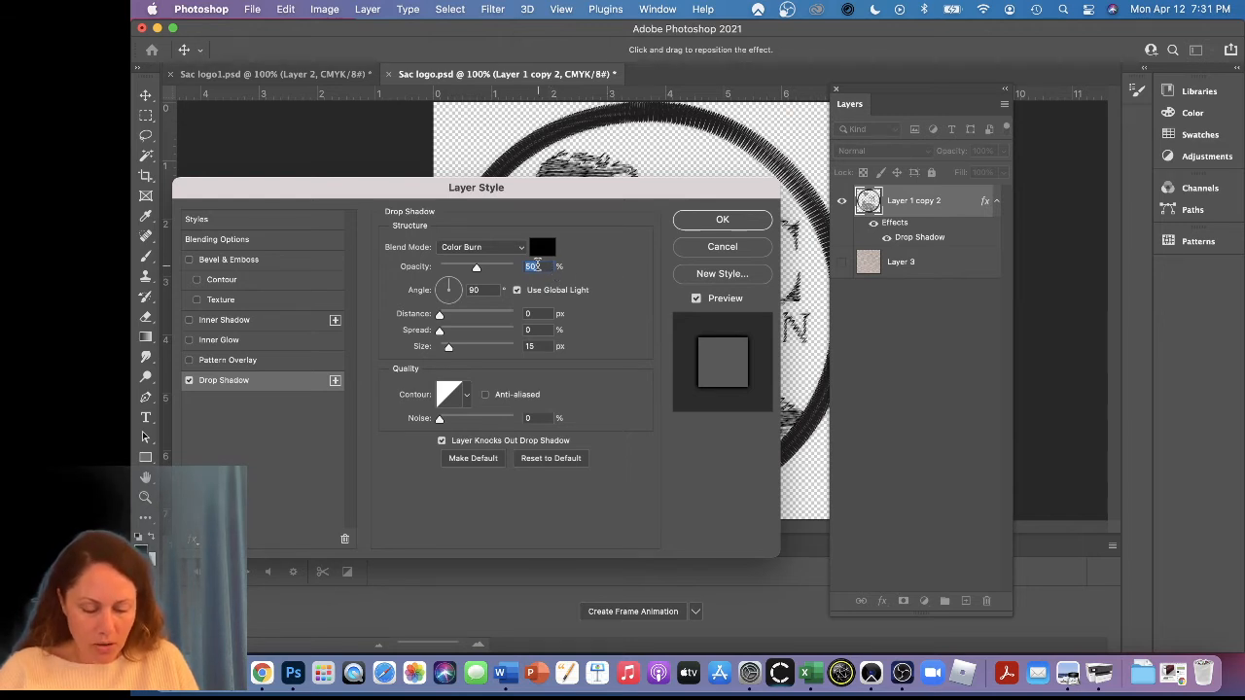
Set the Drop Shadow angle to 120° and turn off Use Global Light
{"action": "key", "text": "Tab"}
{"action": "type", "text": "12"}
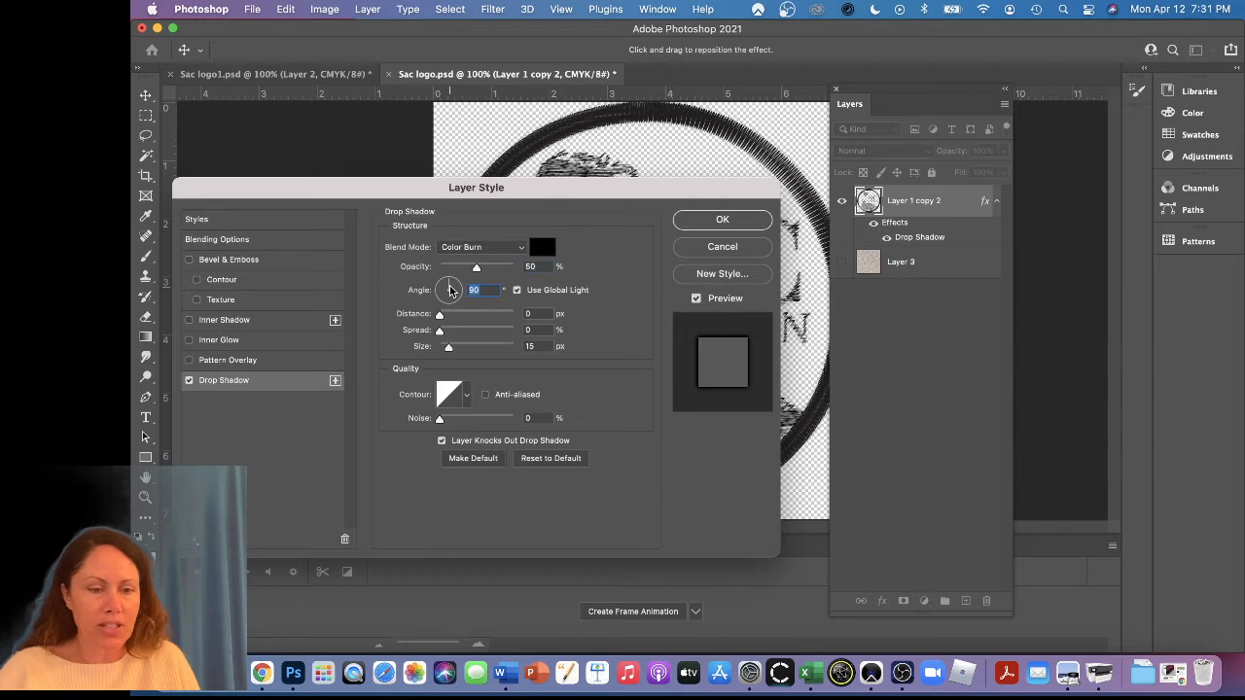
{"action": "type", "text": "0"}
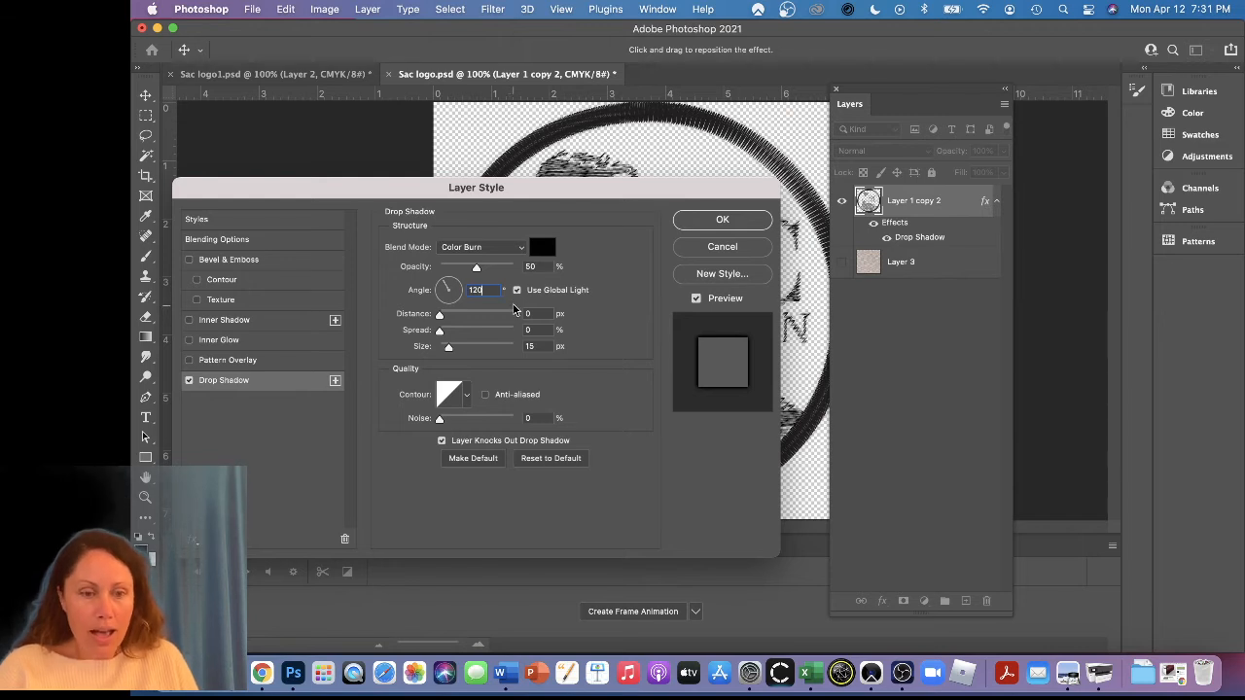
{"action": "left_click", "coordinate": [517, 290]}
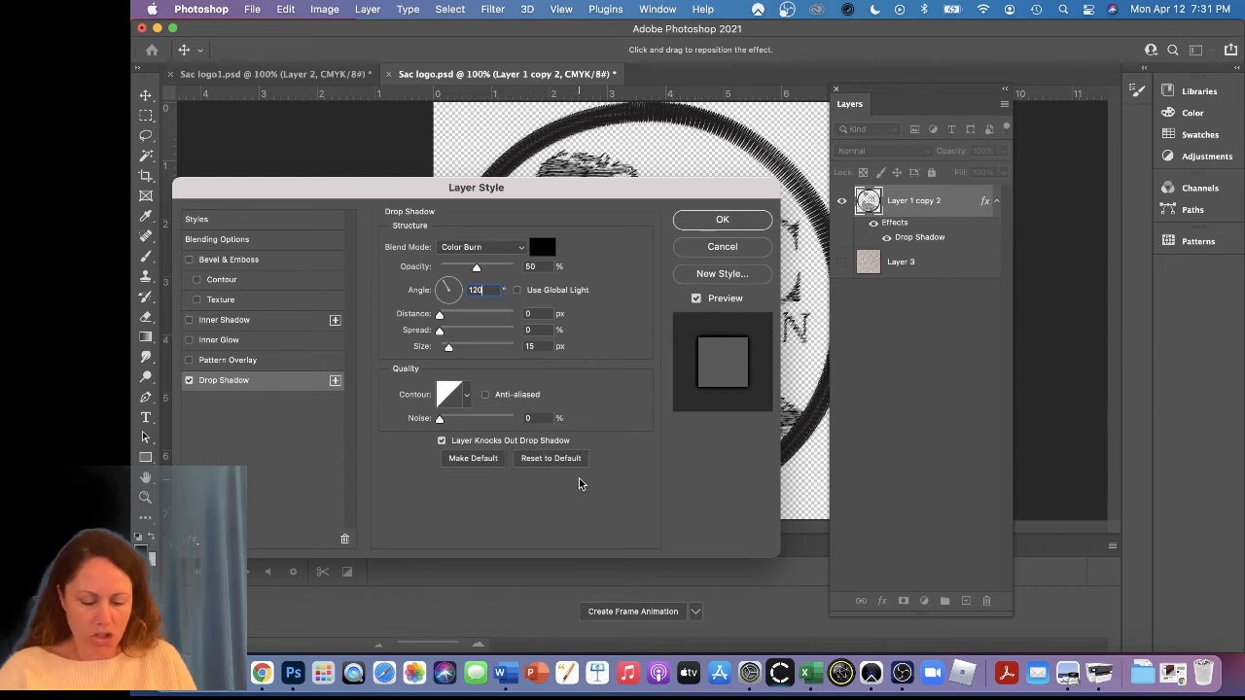
Add an Inner Glow effect to the merged logo layer with Color Dodge blend mode and 50% opacity
{"action": "left_click", "coordinate": [242, 340]}
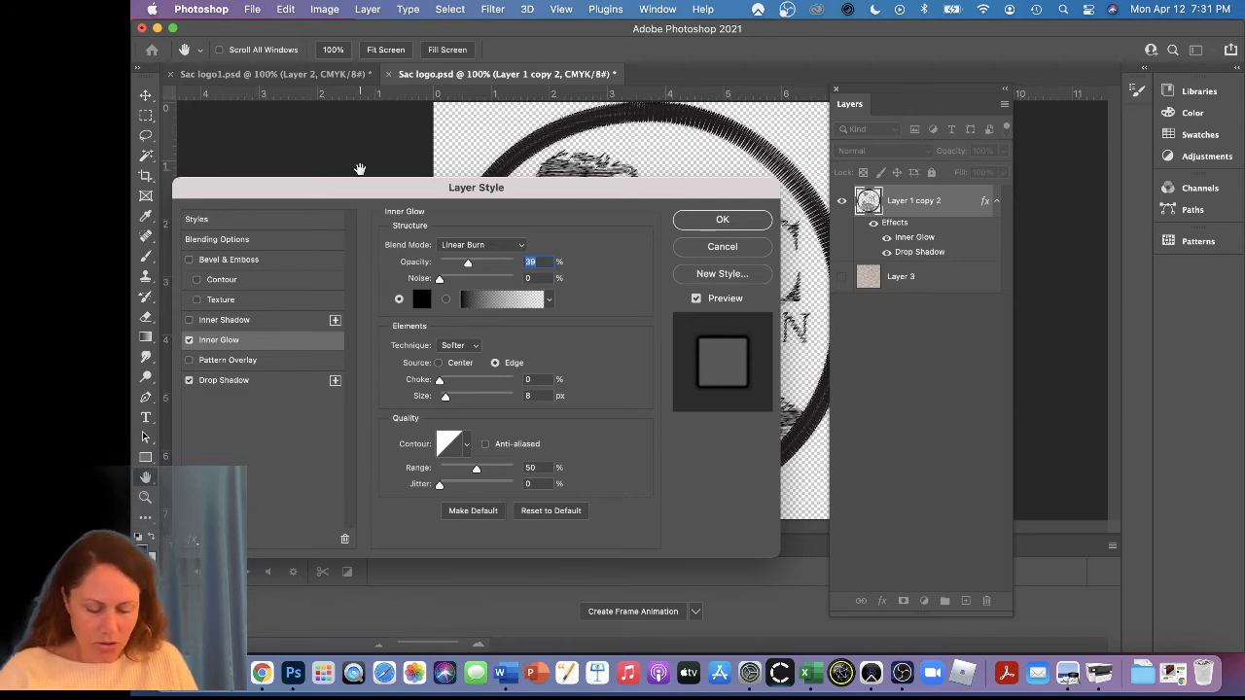
{"action": "left_click", "coordinate": [474, 245]}
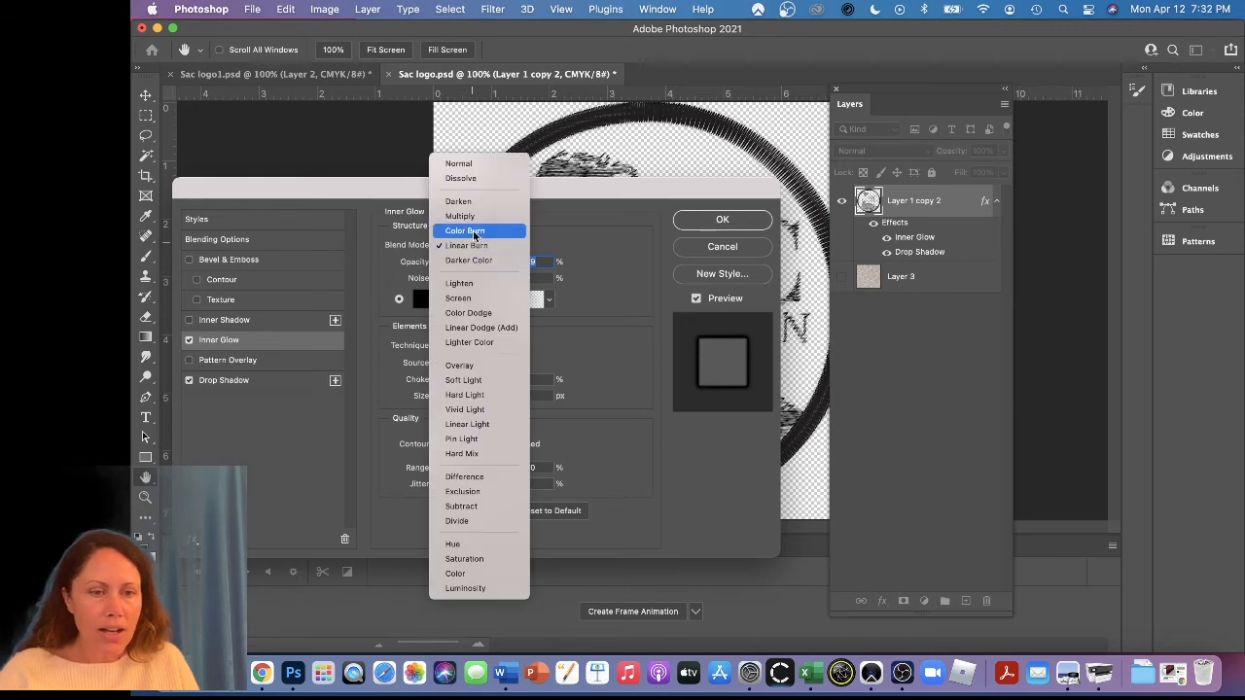
{"action": "left_click", "coordinate": [488, 312]}
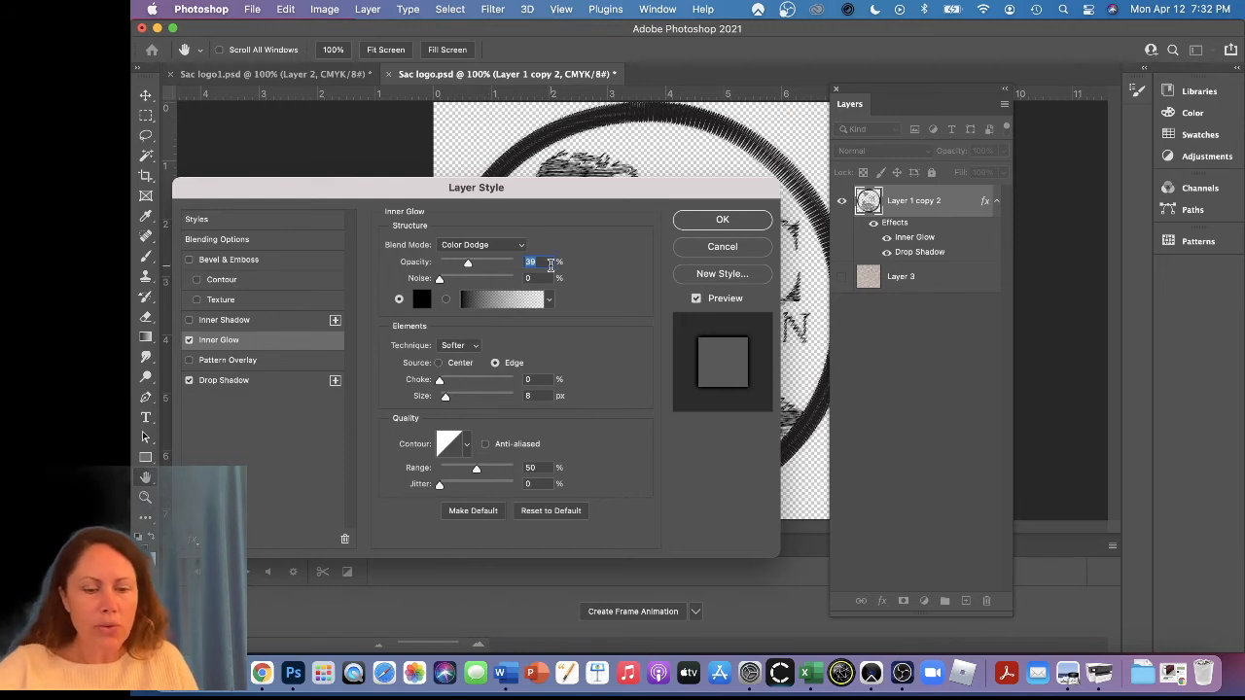
{"action": "type", "text": "50"}
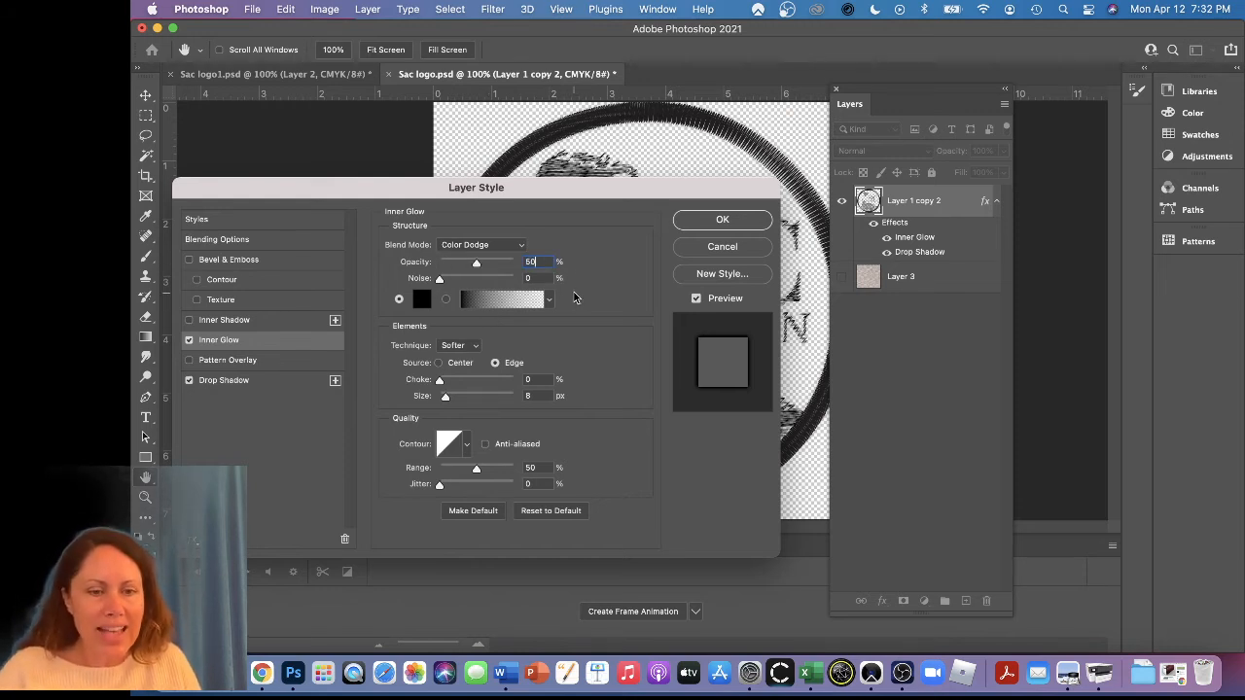
Change the Inner Glow color to a near-white shade
{"action": "left_click", "coordinate": [421, 299]}
{"action": "left_click", "coordinate": [223, 164]}
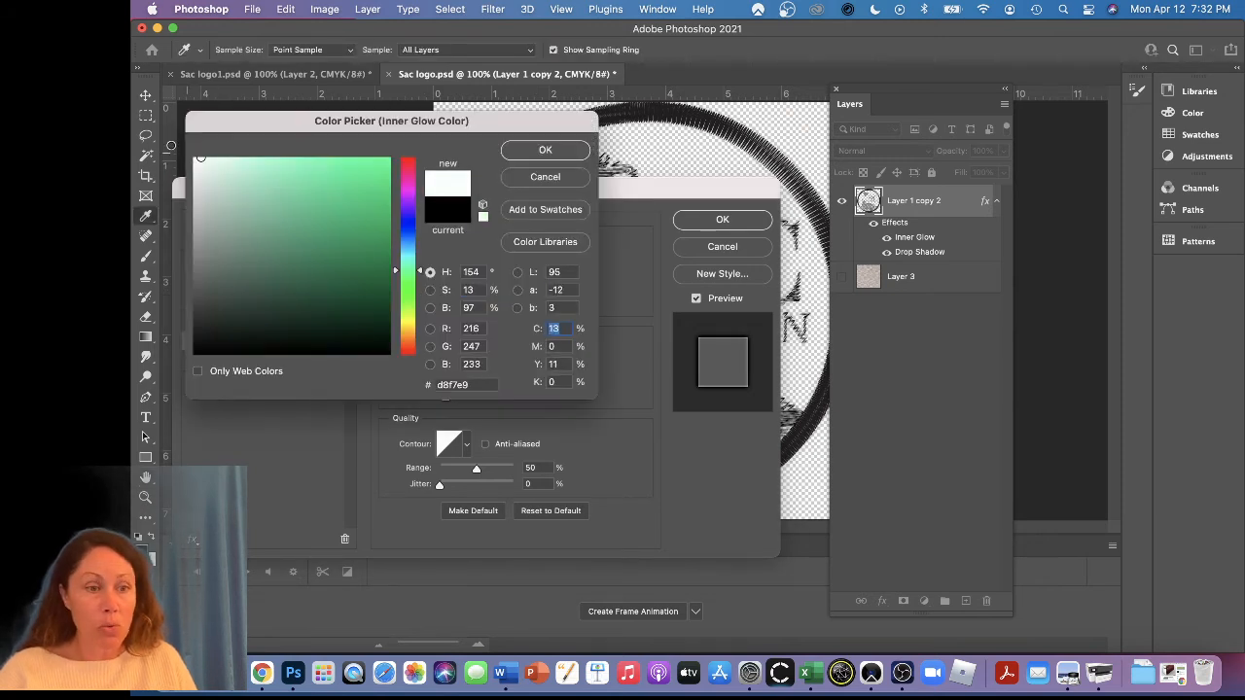
{"action": "left_click", "coordinate": [551, 149]}
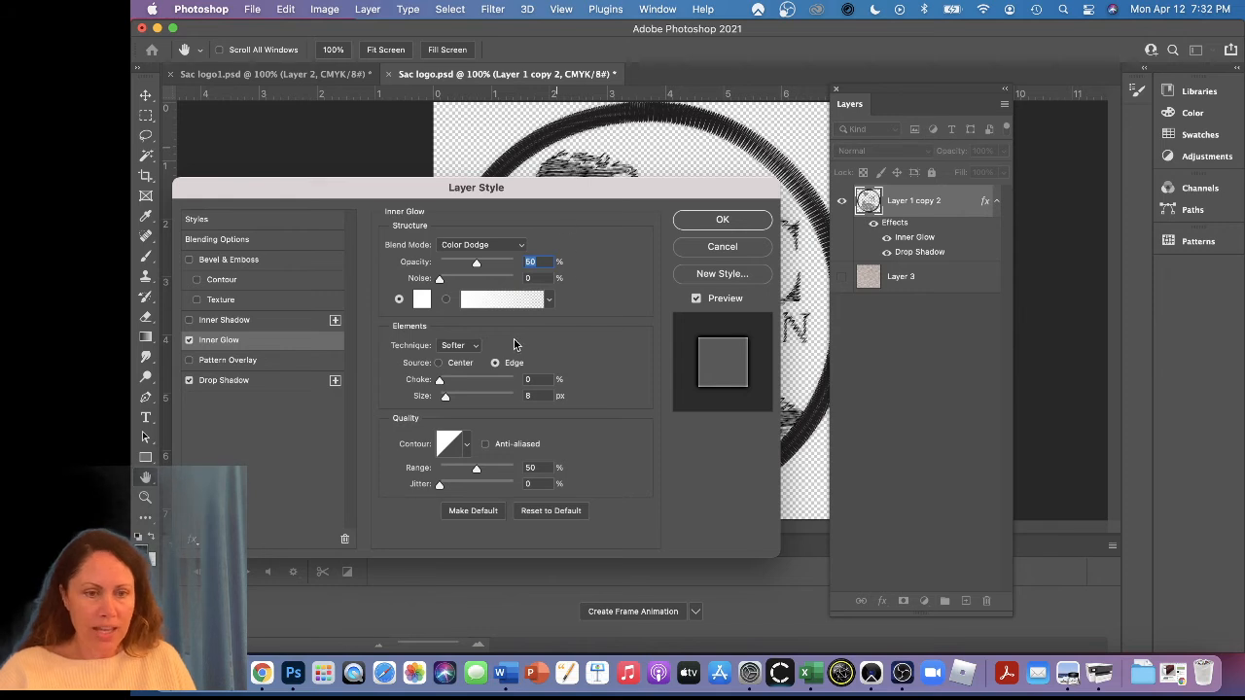
Apply the Inner Glow with its source set to Center and size to 40 px, and show the Layer 3 fabric texture
{"action": "left_click", "coordinate": [464, 362]}
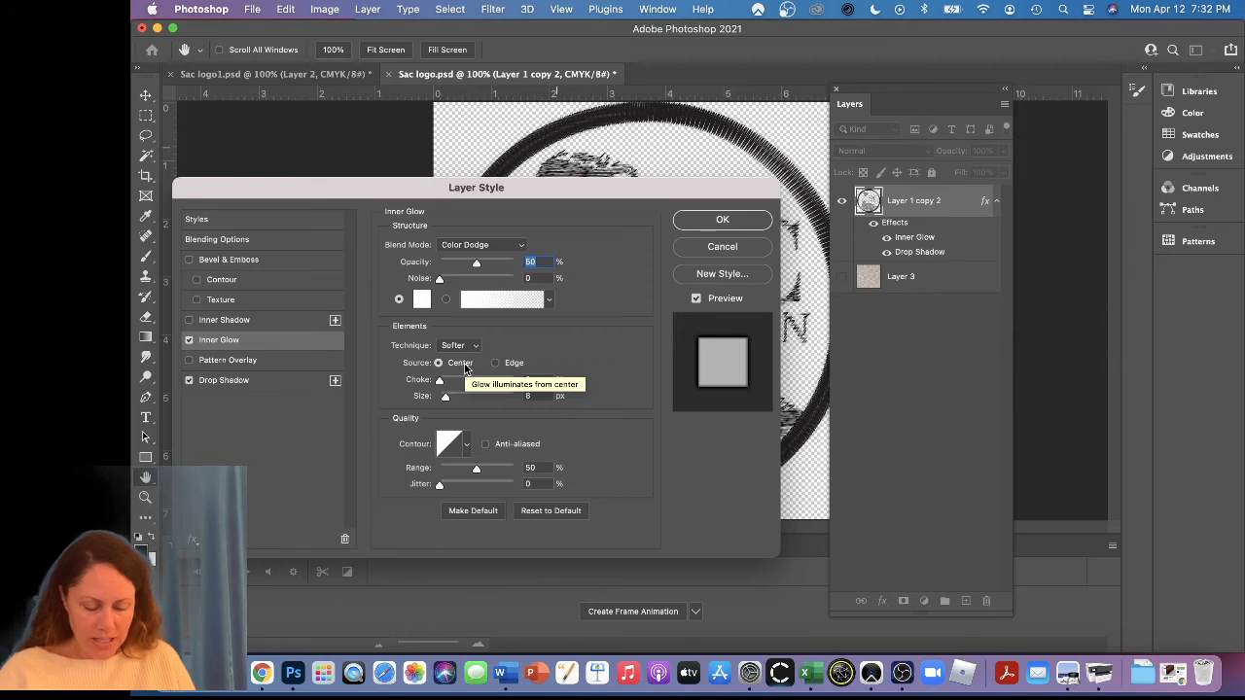
{"action": "left_click", "coordinate": [529, 396]}
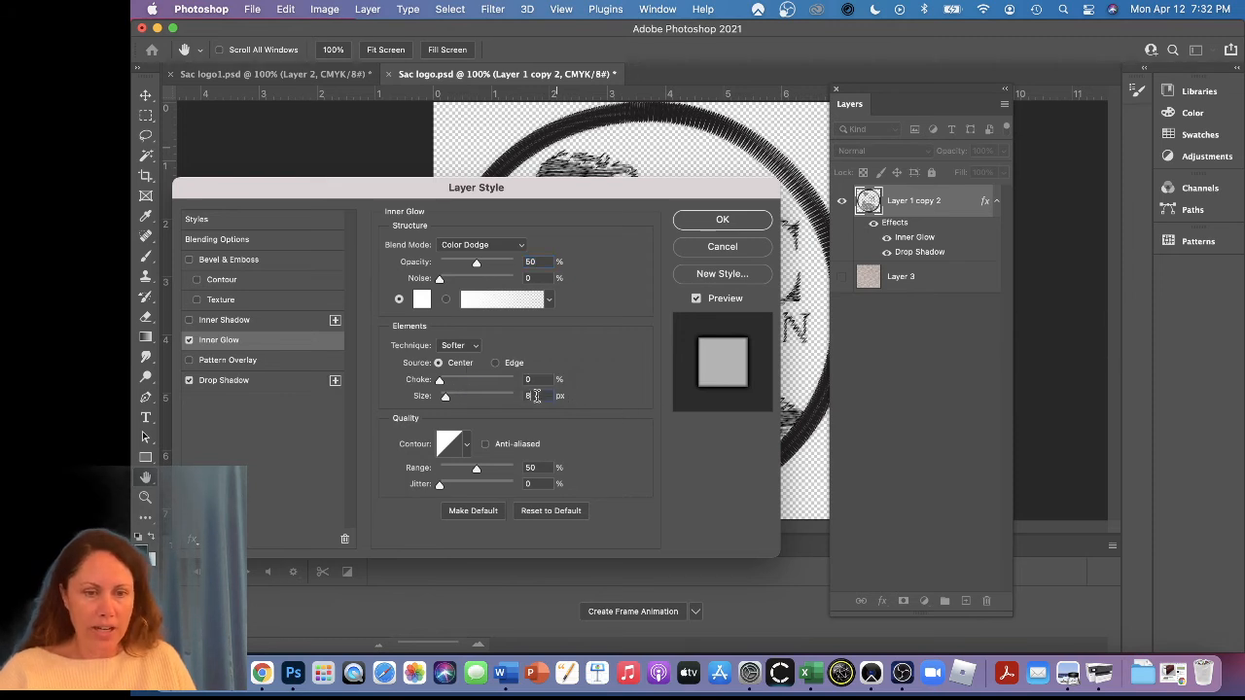
{"action": "type", "text": "40"}
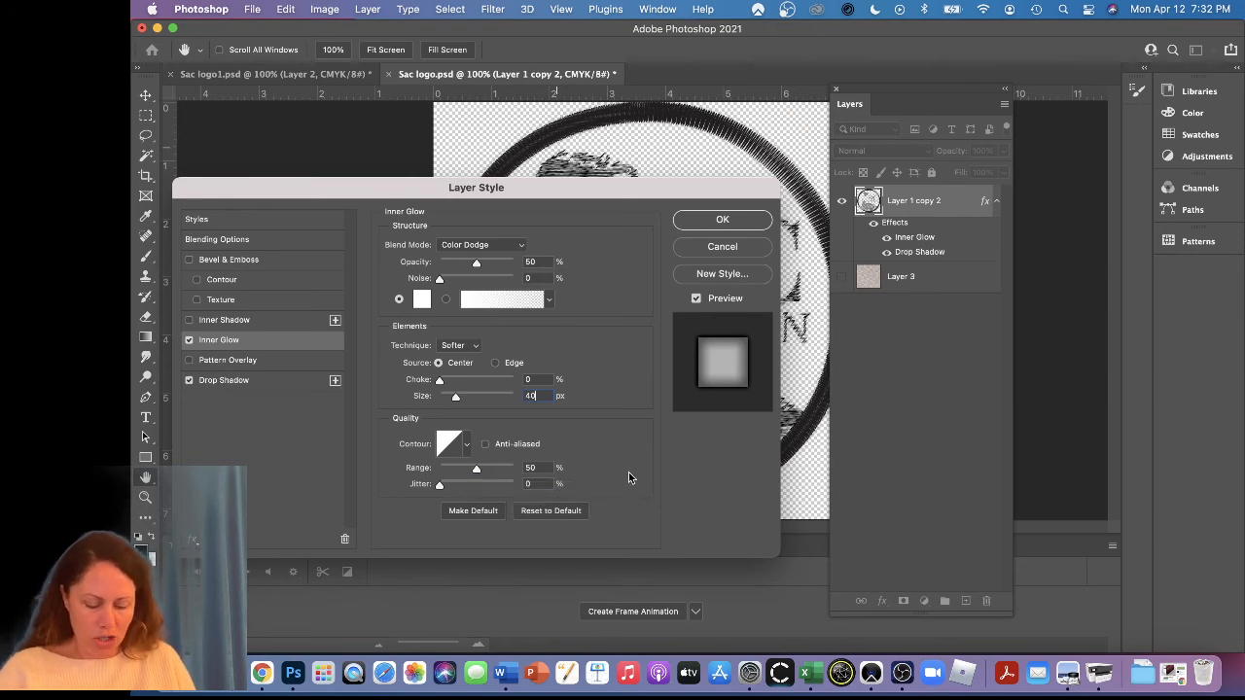
{"action": "left_click", "coordinate": [729, 220]}
{"action": "left_click", "coordinate": [841, 279]}
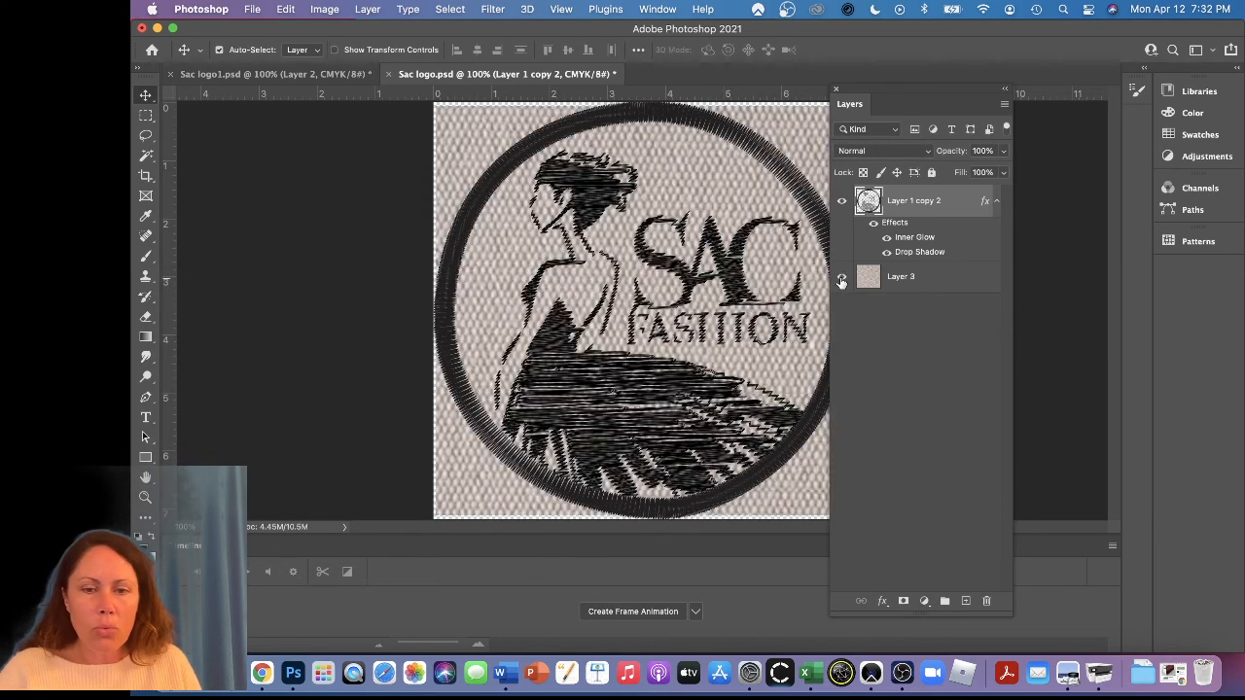